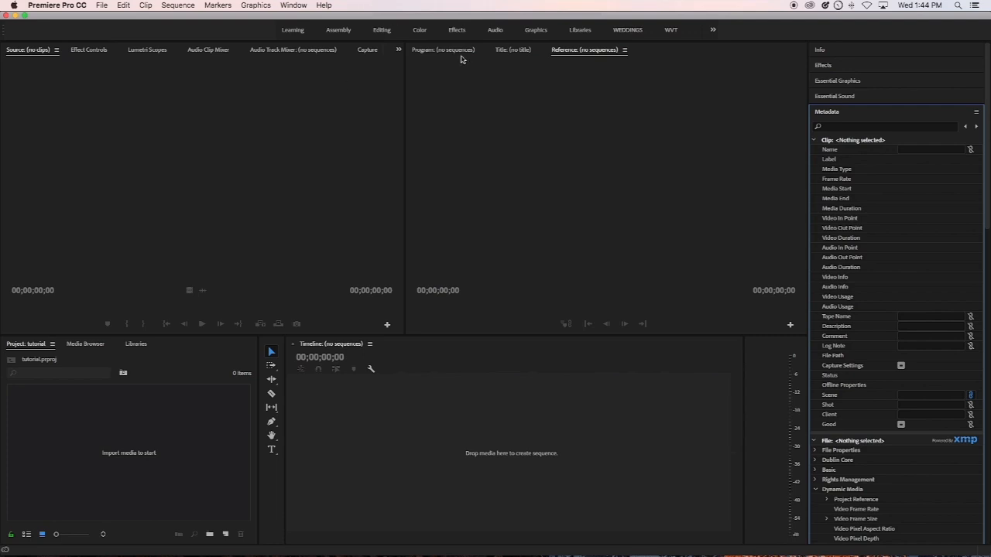
Shift the whole workspace window sideways so part of the desktop shows beside it.
drag(344, 22, 415, 14)
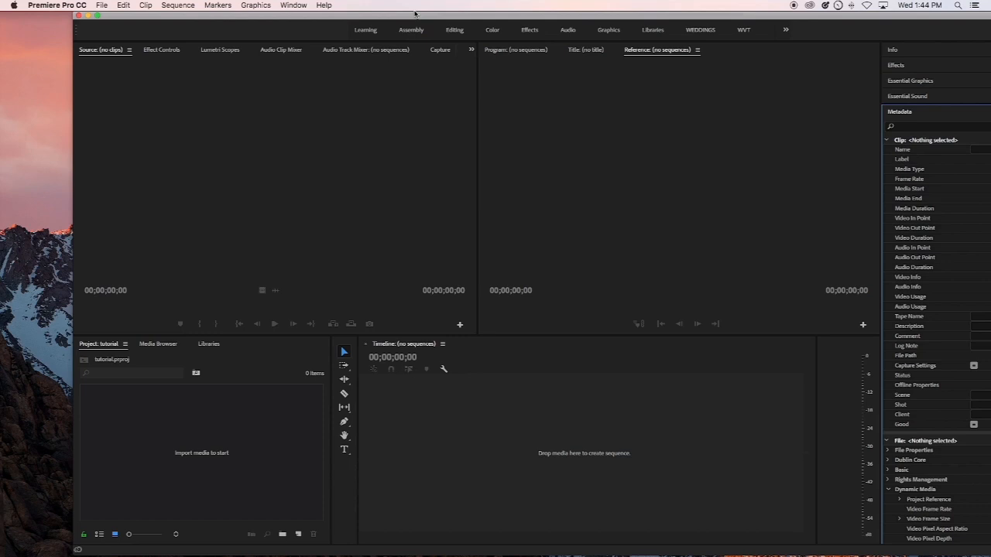
drag(311, 17, 331, 15)
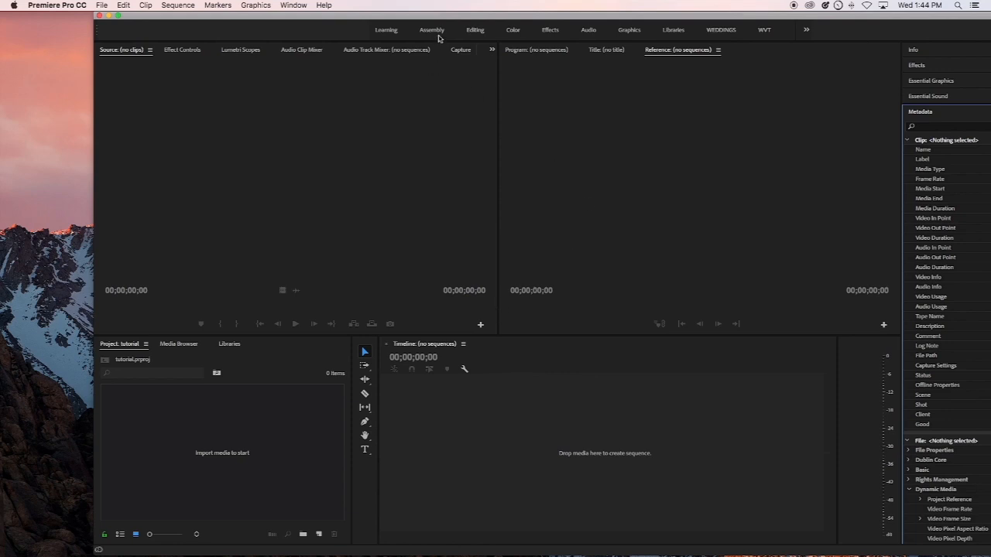
drag(440, 15, 421, 13)
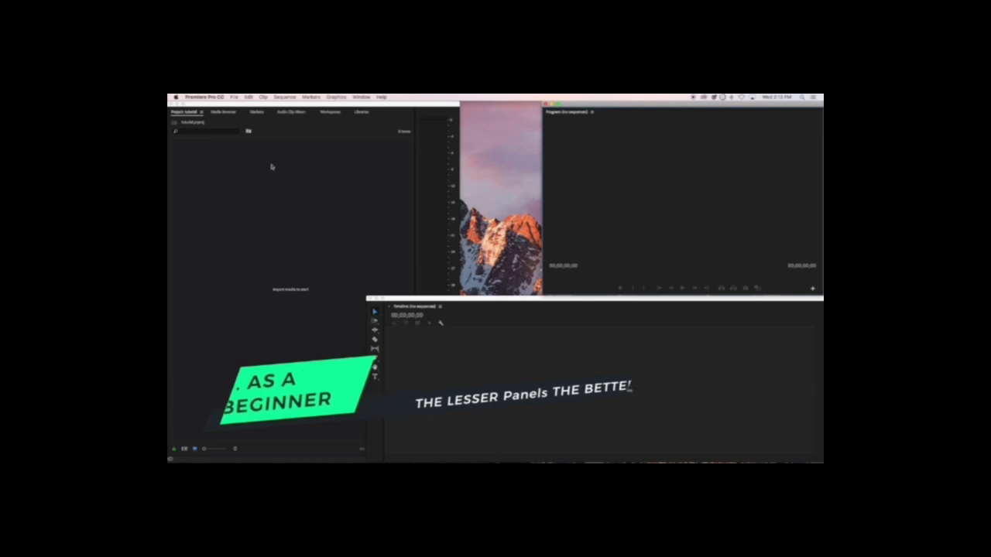
Widen the Project panel and its floating window, and show the Media Browser.
drag(415, 149, 462, 144)
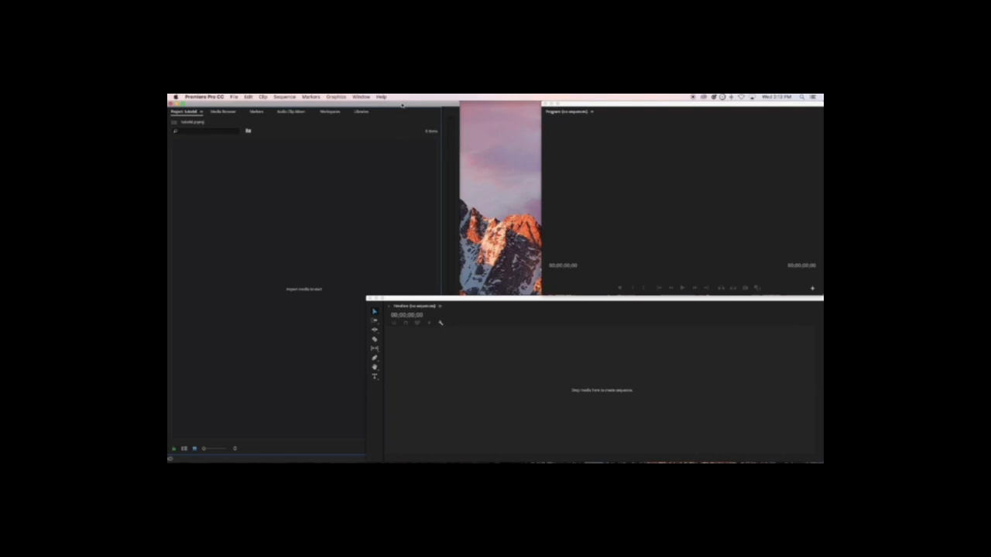
drag(445, 158, 481, 158)
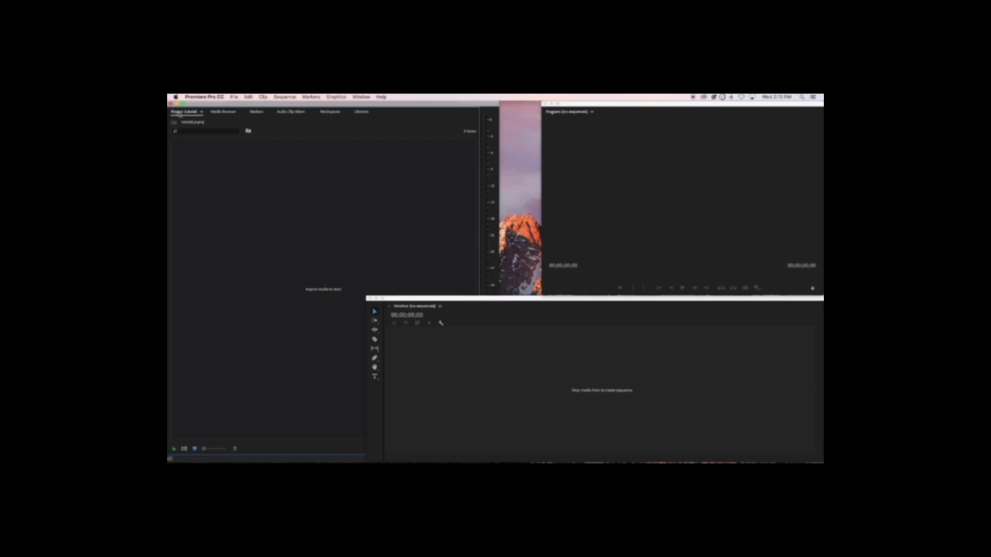
click(222, 113)
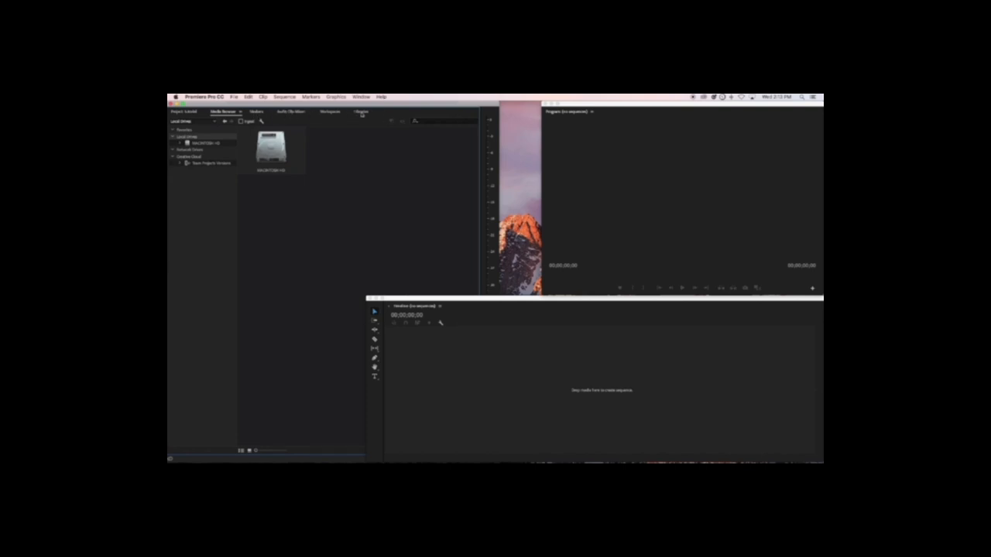
Close the Markers and Audio Clip Mixer panels in the Project panel group.
click(255, 111)
click(267, 112)
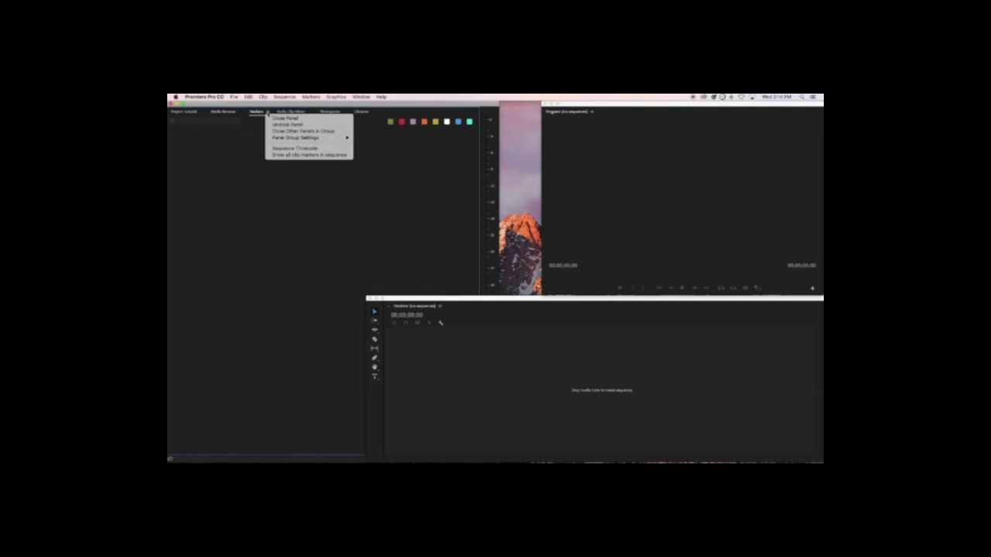
click(285, 119)
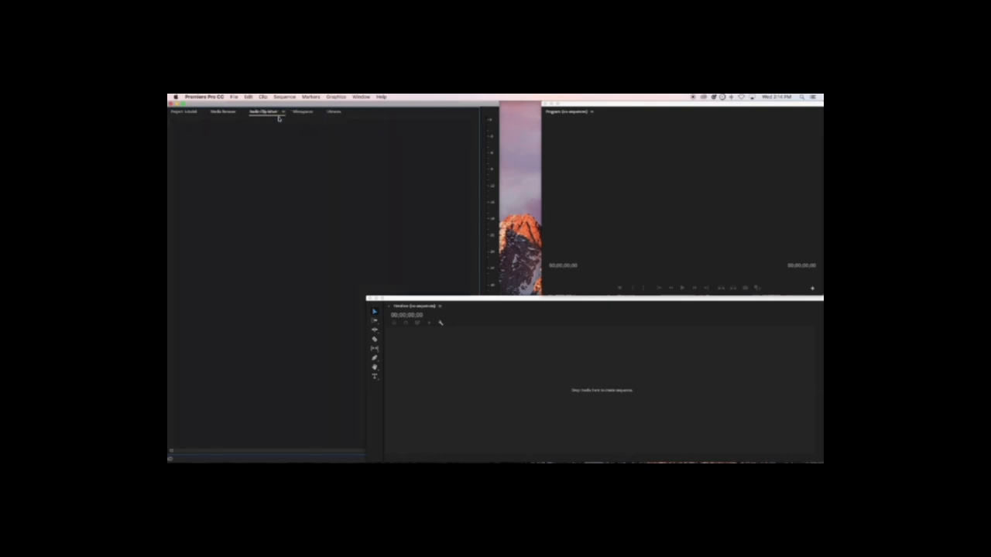
click(283, 112)
click(291, 122)
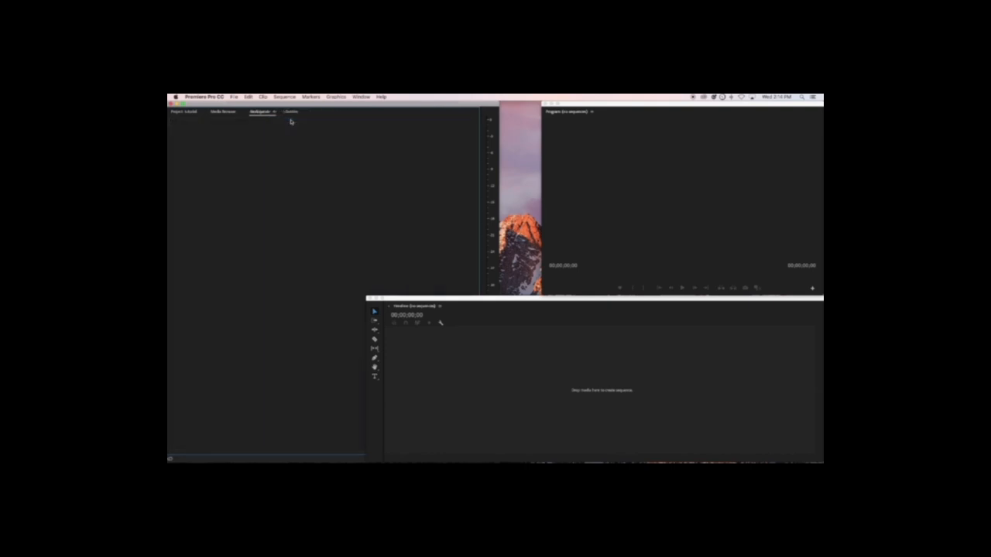
Close the Workspaces and Libraries panels in the Project panel group.
click(274, 112)
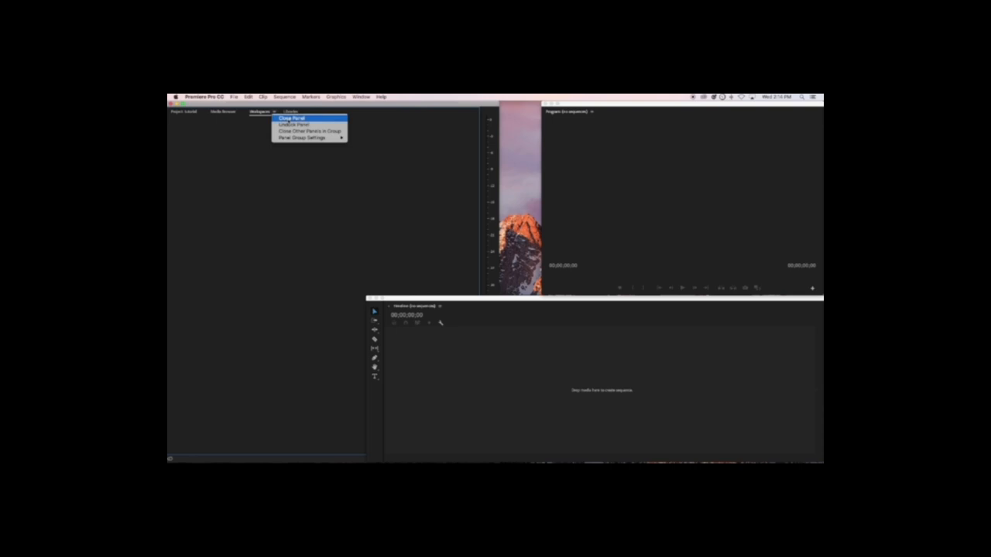
click(291, 119)
click(268, 112)
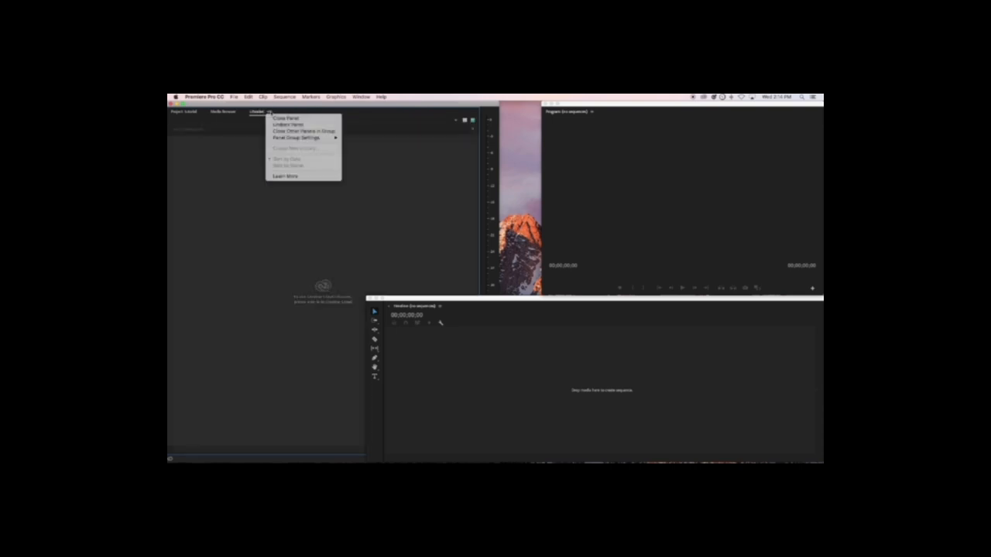
click(288, 118)
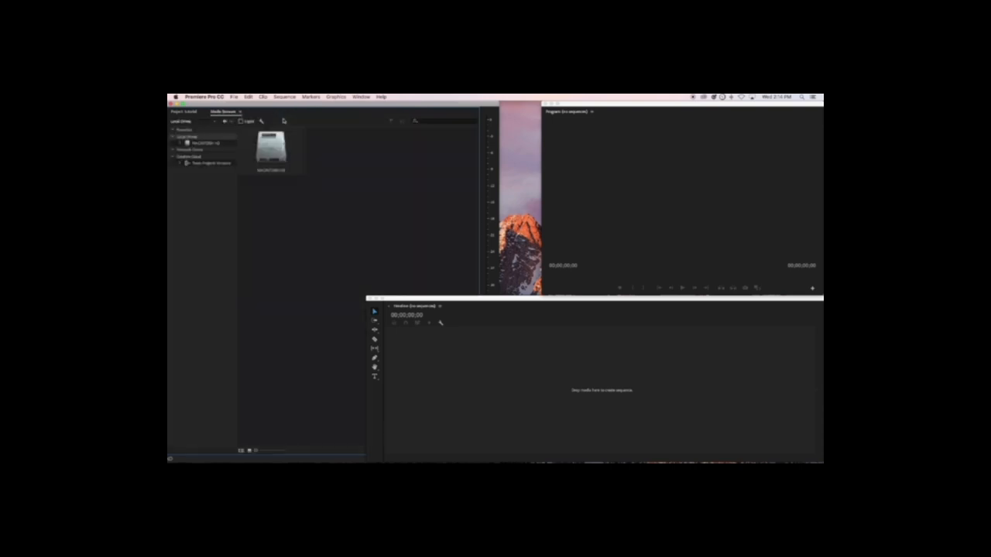
Add the Effects and Effect Controls panels to the group holding the Project and Media Browser panels.
click(185, 114)
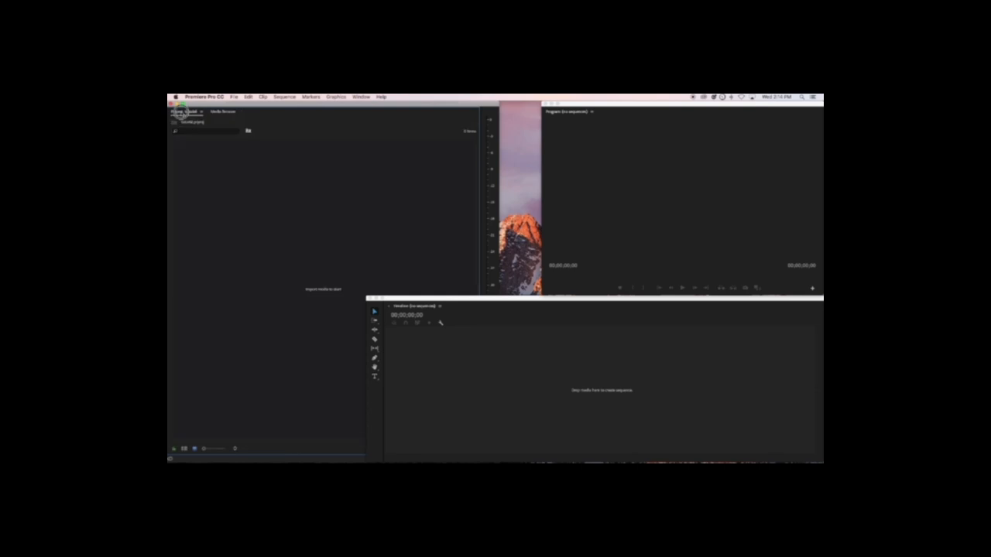
click(220, 112)
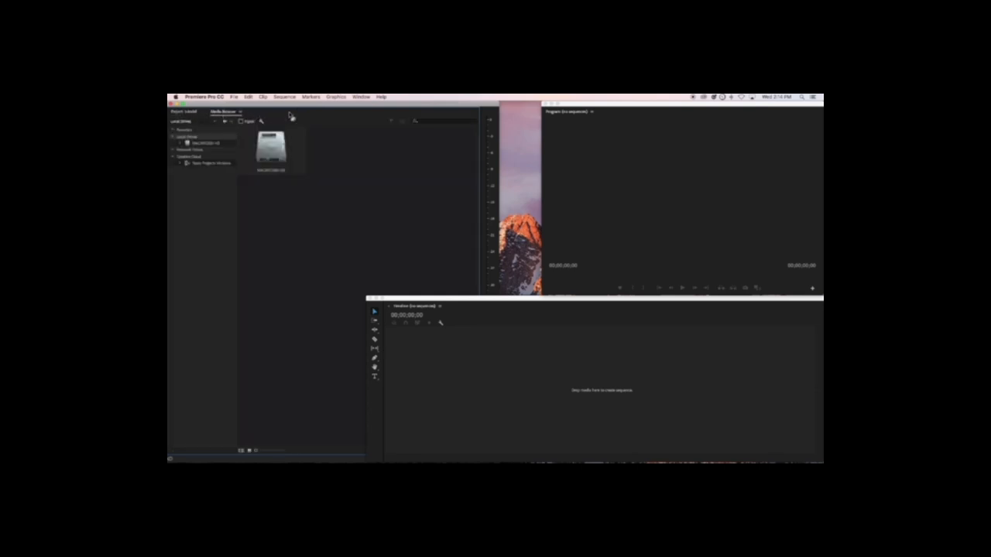
click(361, 96)
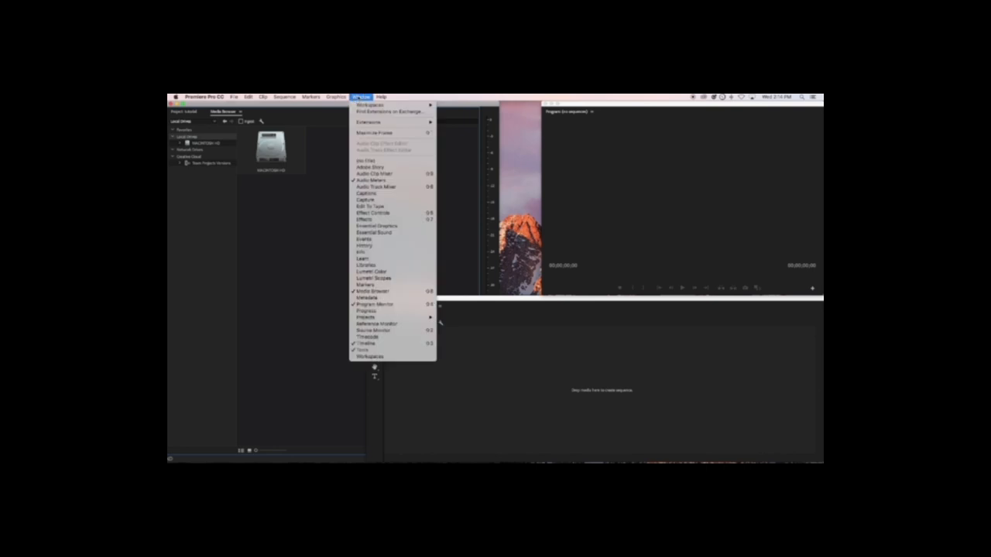
click(376, 220)
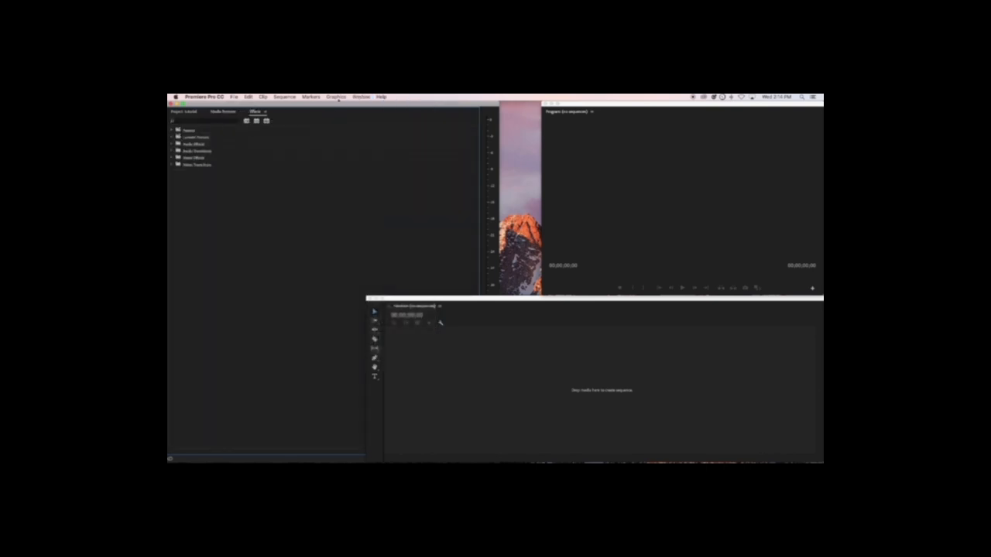
click(364, 98)
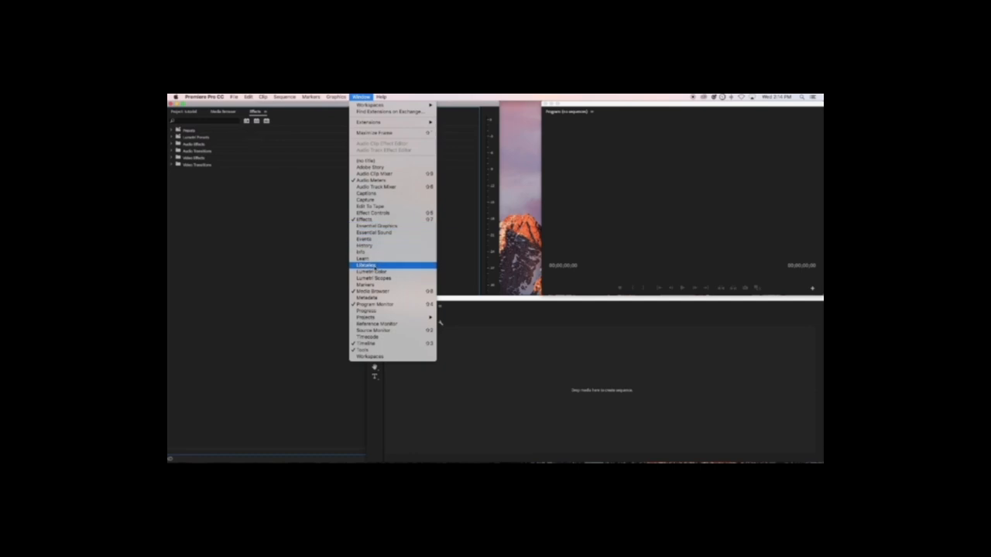
click(373, 213)
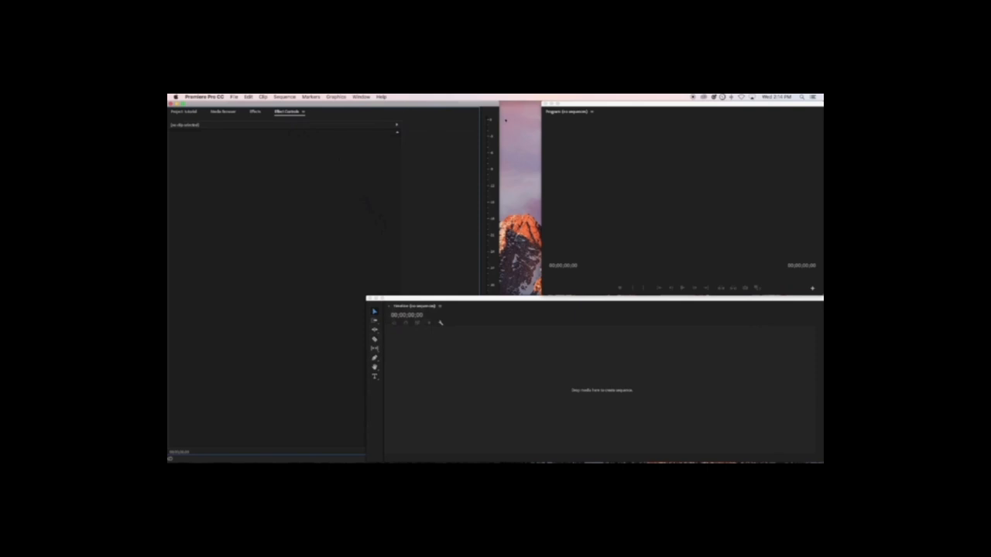
Narrow the Project panel group's window to the Timeline's near edge and shorten it to end level with the Timeline's upper edge.
drag(498, 121, 360, 133)
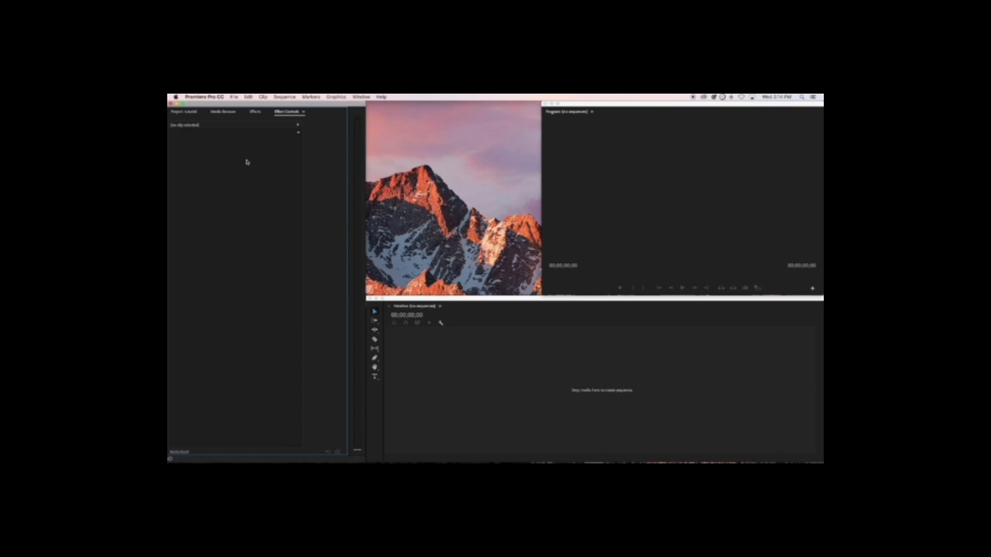
click(565, 371)
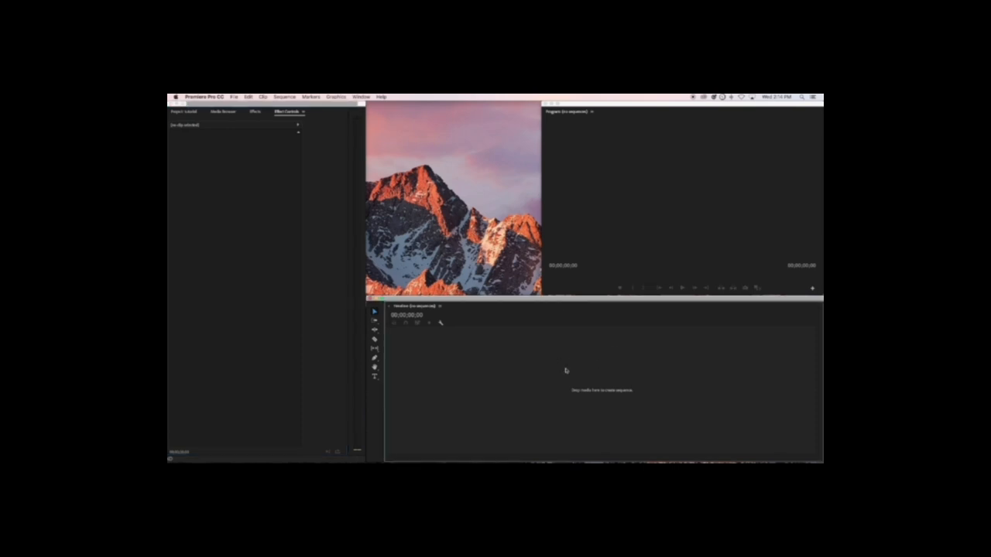
click(637, 222)
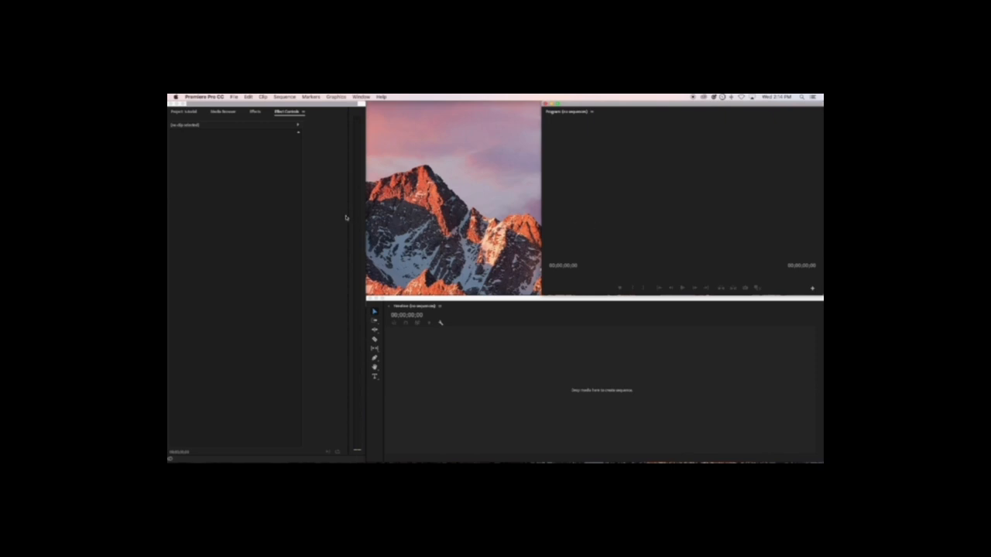
click(342, 460)
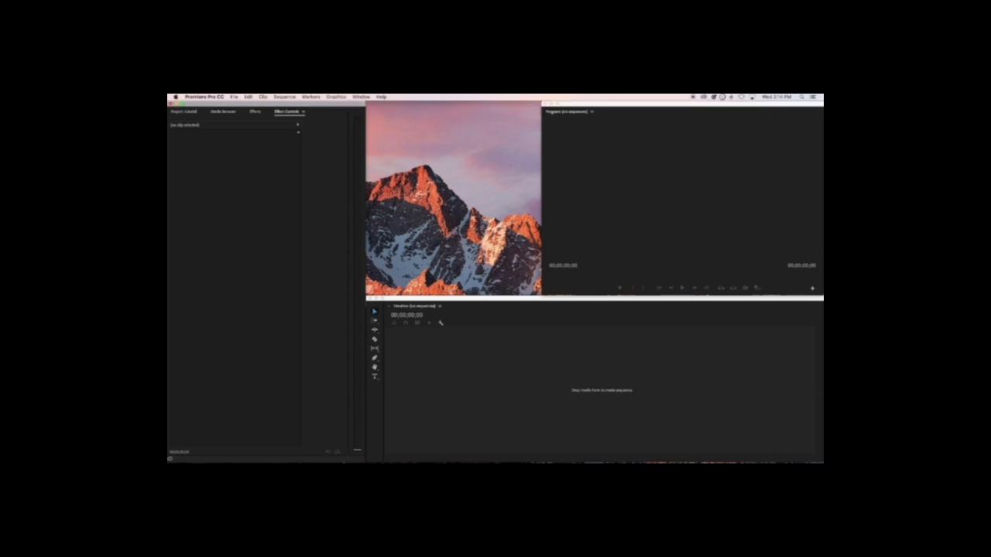
click(296, 454)
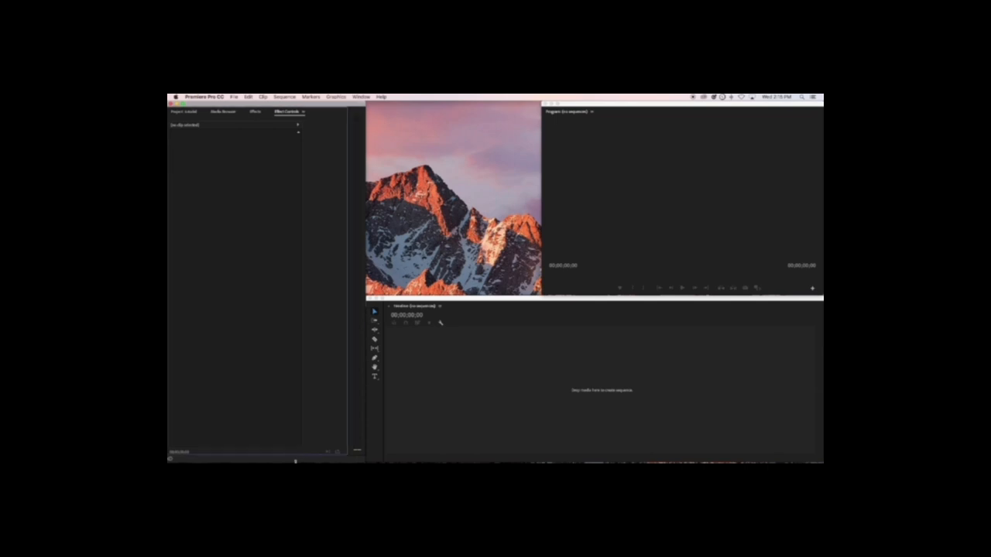
click(296, 458)
drag(296, 458, 298, 288)
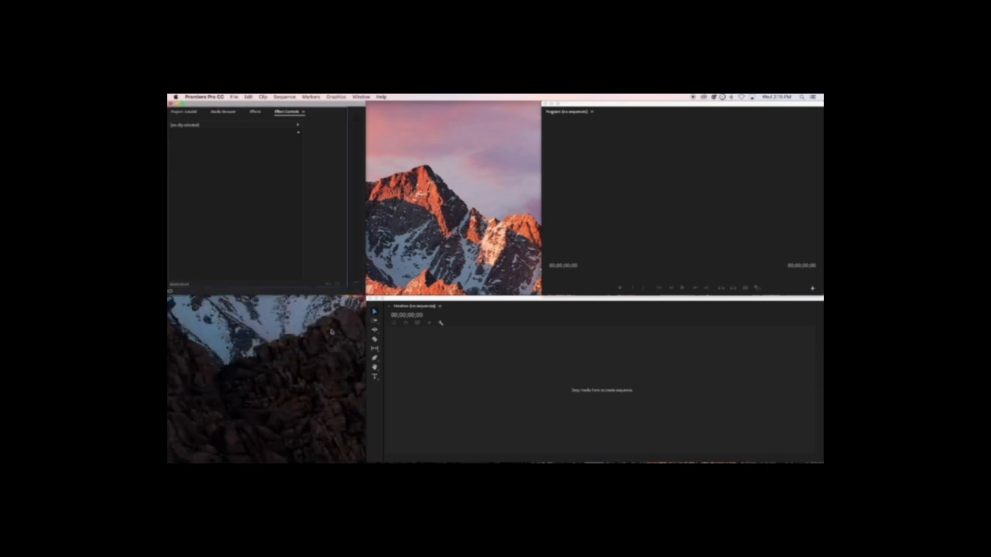
Extend the Timeline window across the full screen width and widen the Project panel group until it meets the Program Monitor.
drag(358, 338, 170, 343)
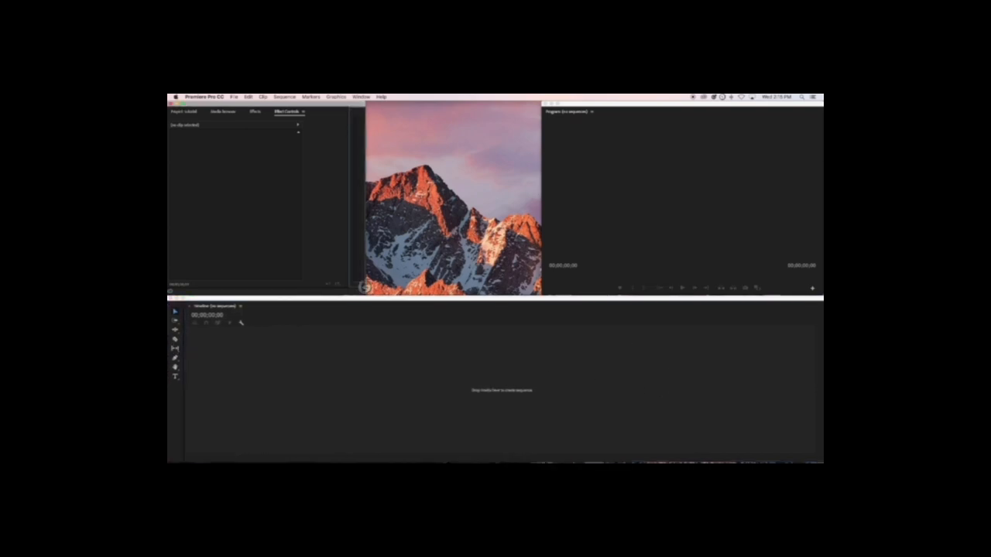
drag(365, 288, 503, 289)
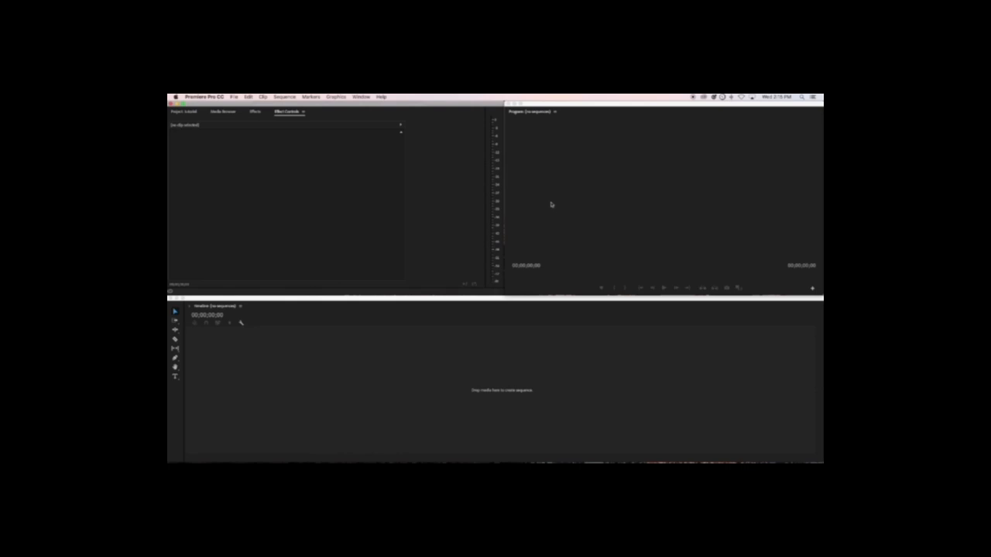
Expand the Macintosh HD drive, its Users folder and the home folder in the Media Browser.
click(179, 112)
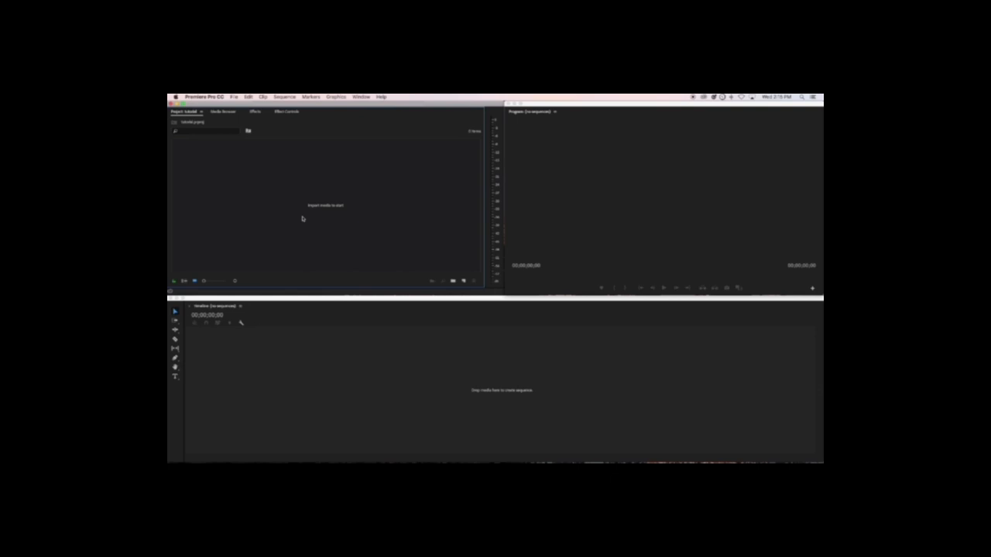
click(226, 113)
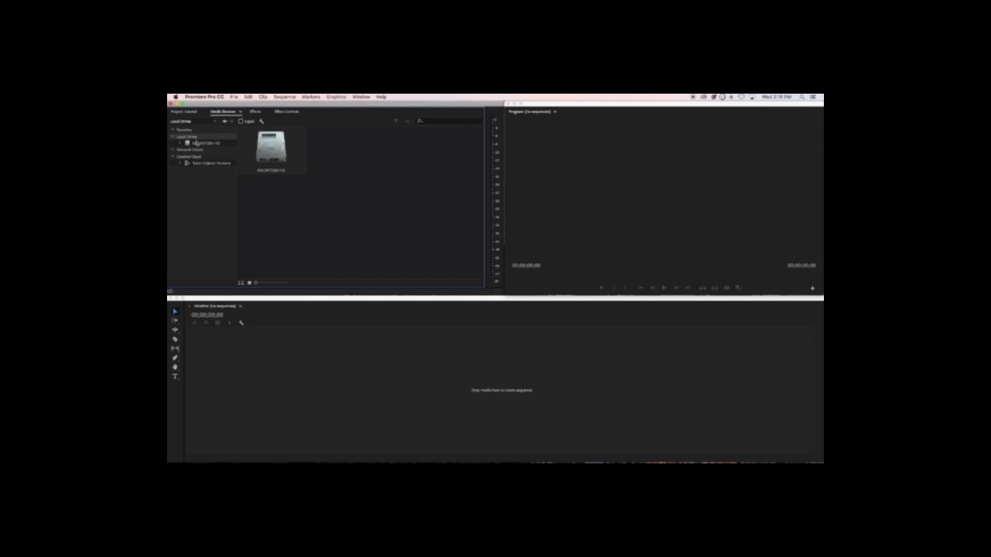
click(180, 143)
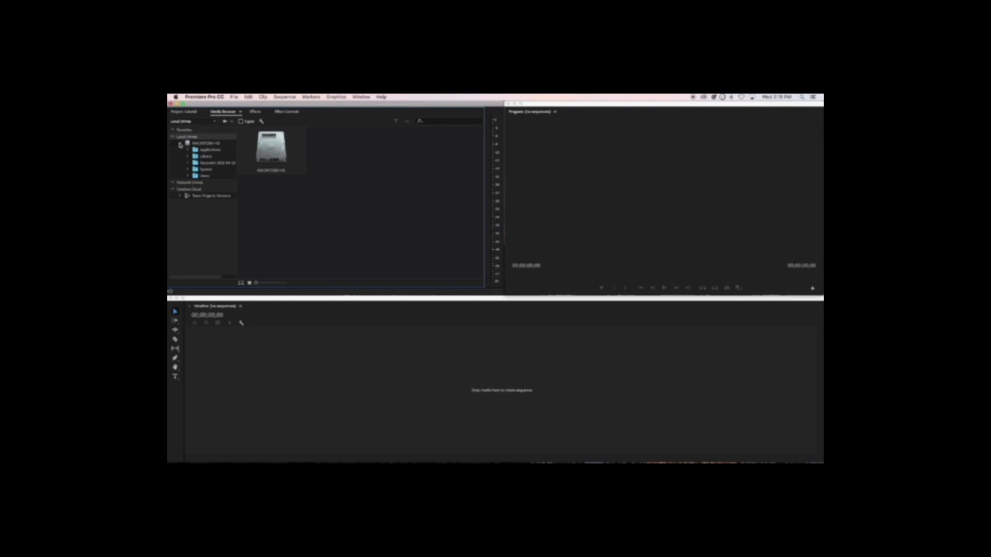
click(187, 175)
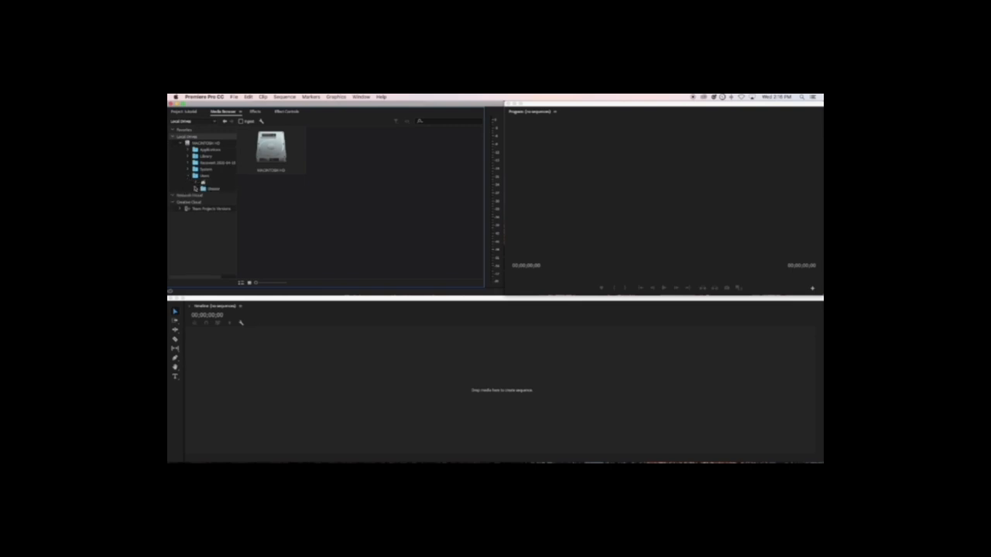
click(197, 184)
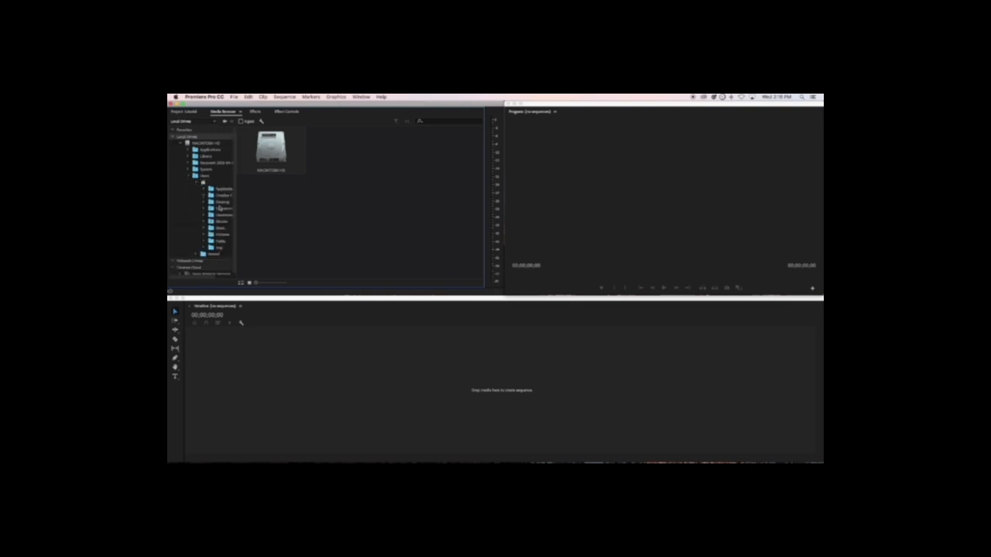
Expand the Desktop and its video projects folder in the Media Browser, and open the couple's footage folder.
scroll(219, 208, right, 2)
scroll(205, 213, down, 1)
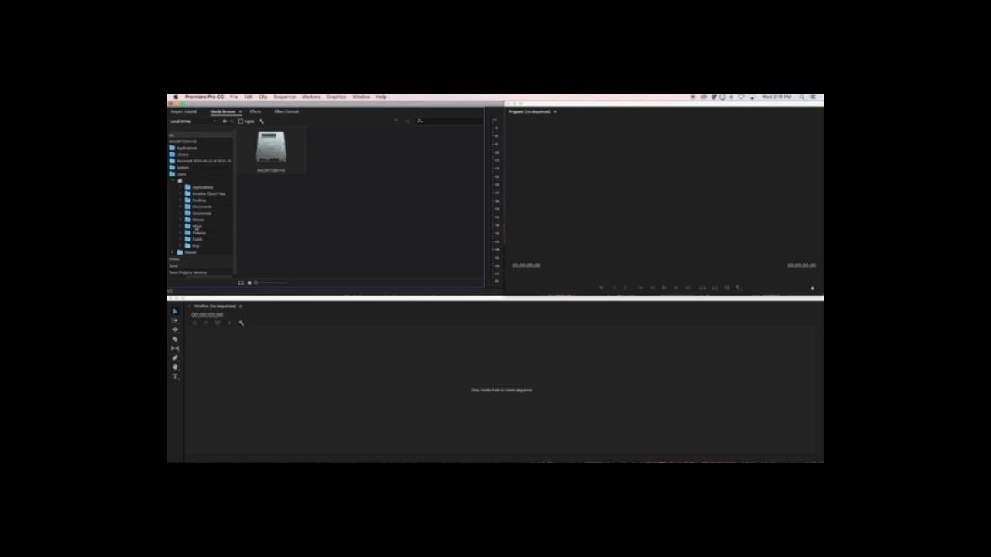
click(181, 200)
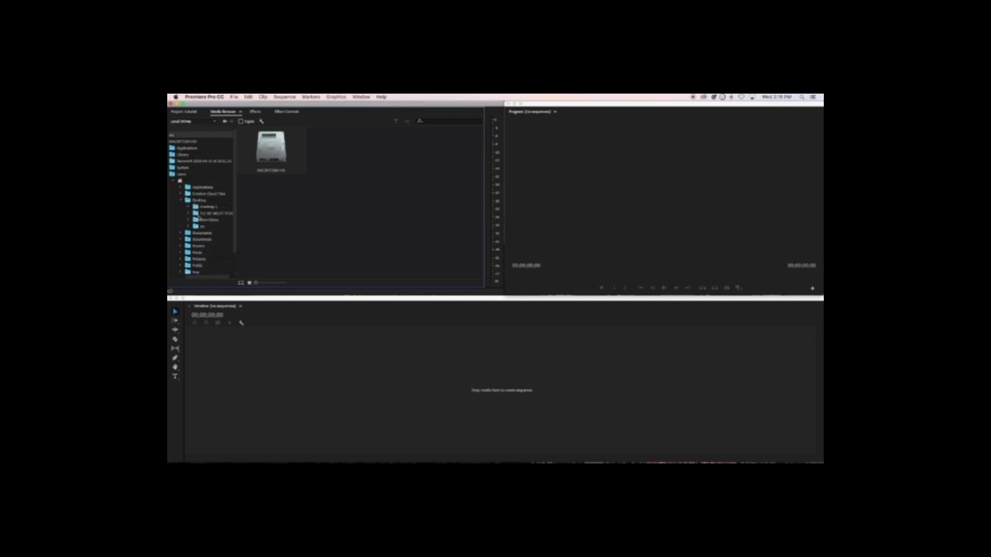
click(190, 215)
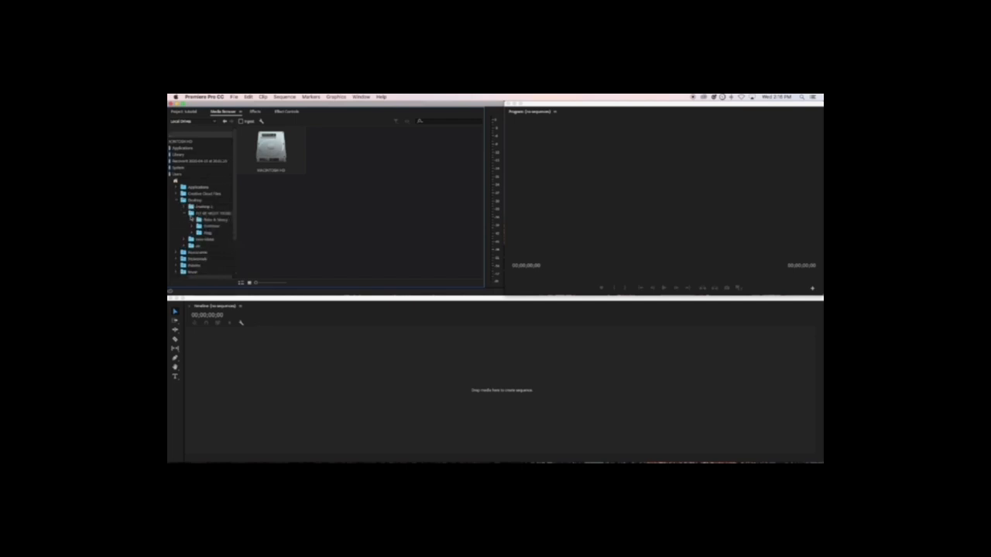
click(215, 220)
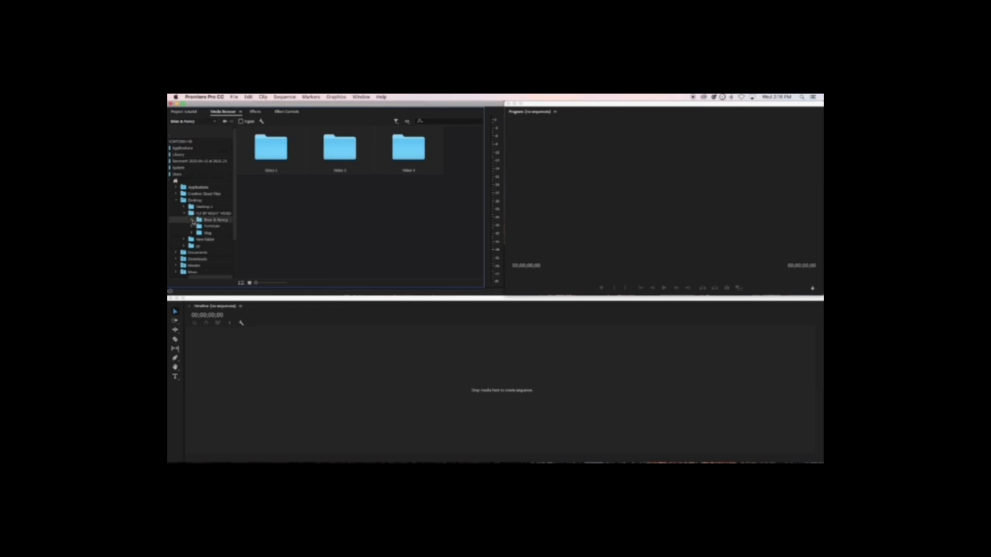
Expand the couple's footage folder in the Media Browser and open its Video 1 subfolder.
click(191, 221)
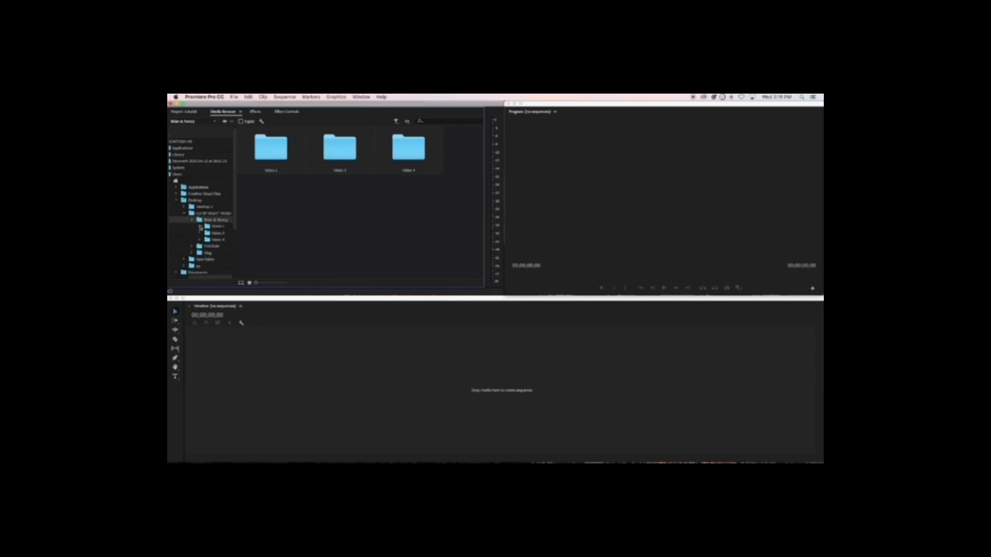
click(219, 226)
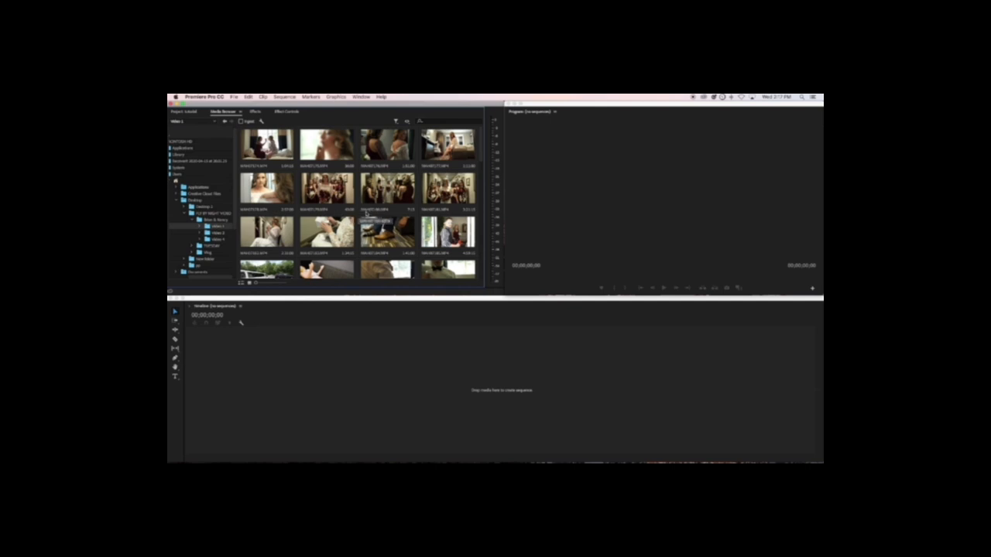
click(327, 354)
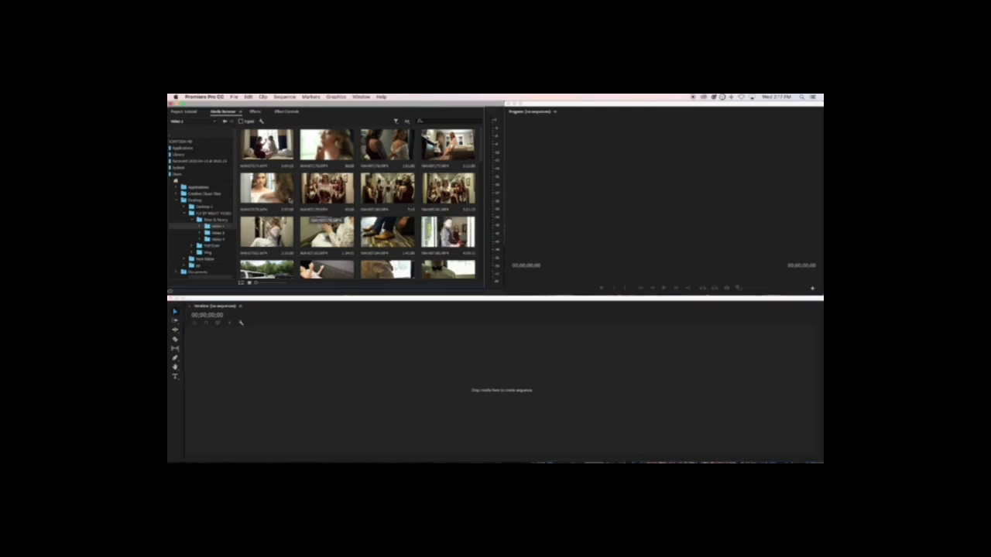
click(289, 201)
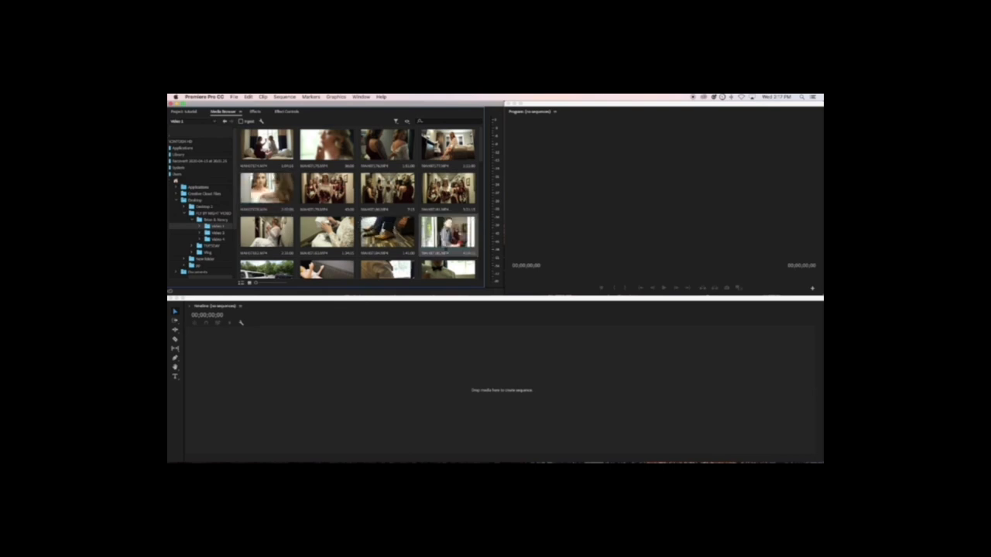
Create a sequence from clip MAH07185.MP4 in the empty Timeline and move the playhead to about 00:00:54:05.
drag(446, 228, 420, 369)
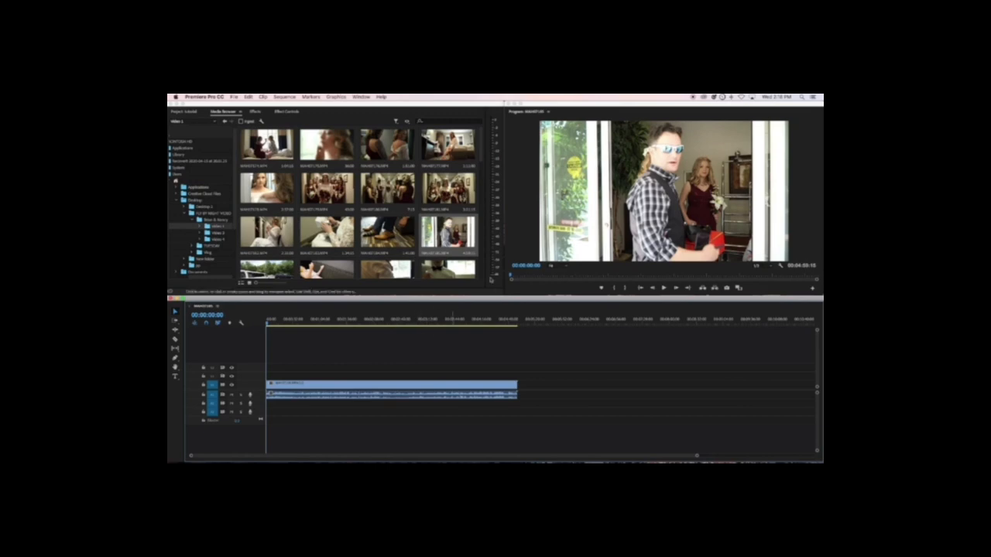
click(312, 320)
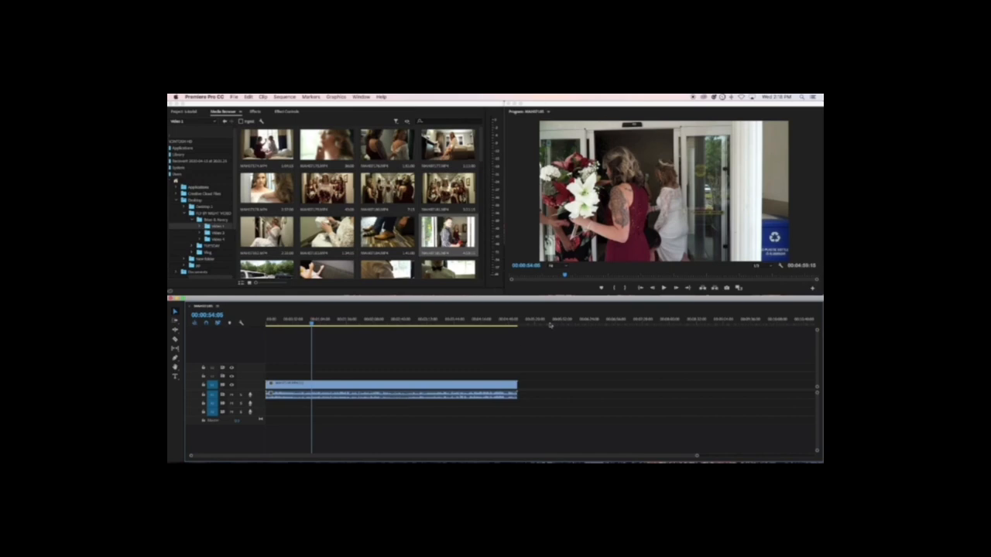
click(314, 321)
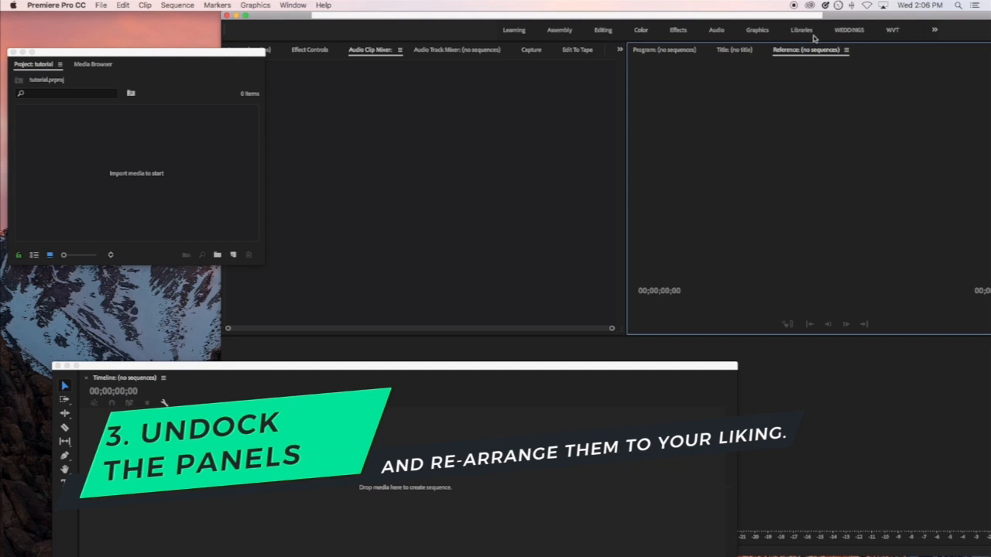
Reposition the floating Project panel window at the screen's edge and dock the Effect Controls panel beside its Media Browser.
drag(215, 56, 205, 56)
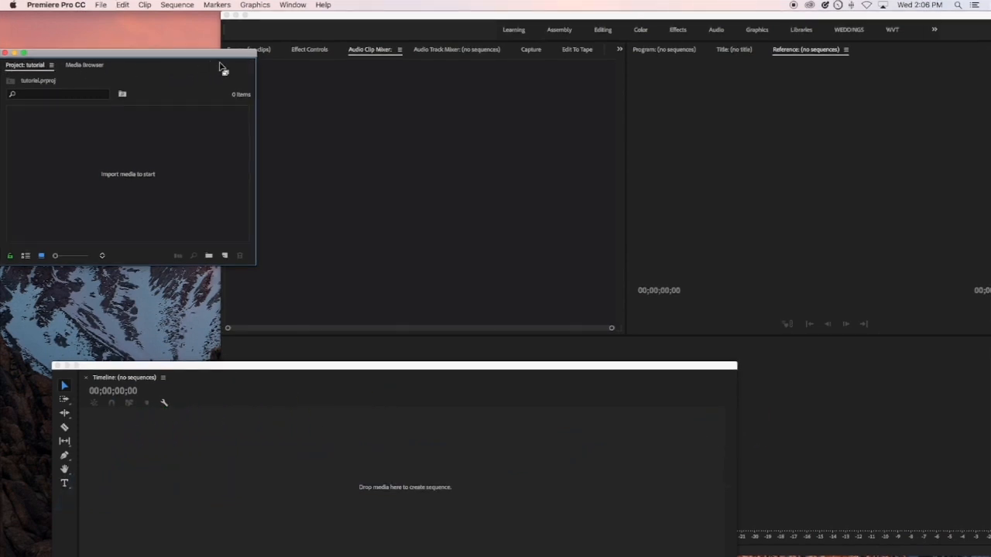
drag(209, 52, 209, 66)
click(302, 49)
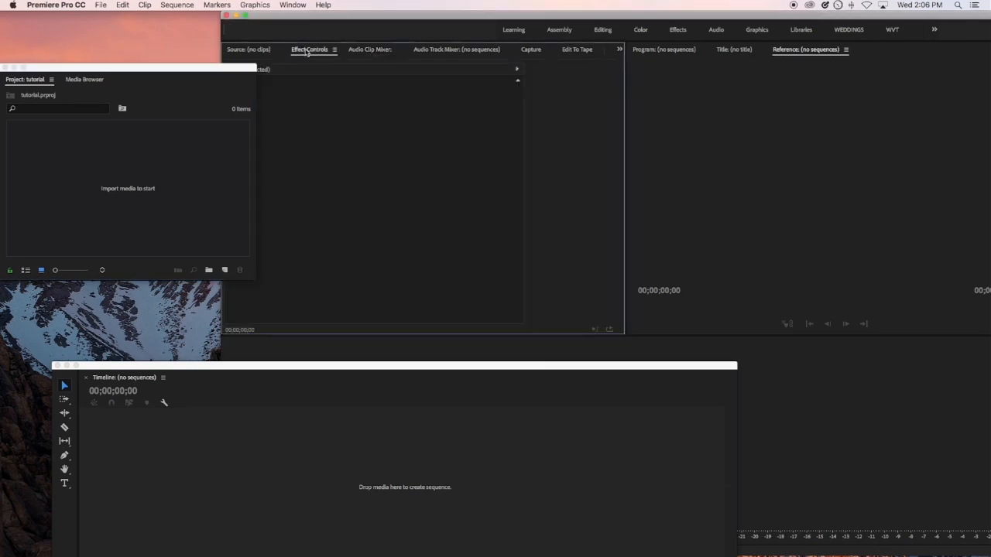
drag(307, 51, 147, 80)
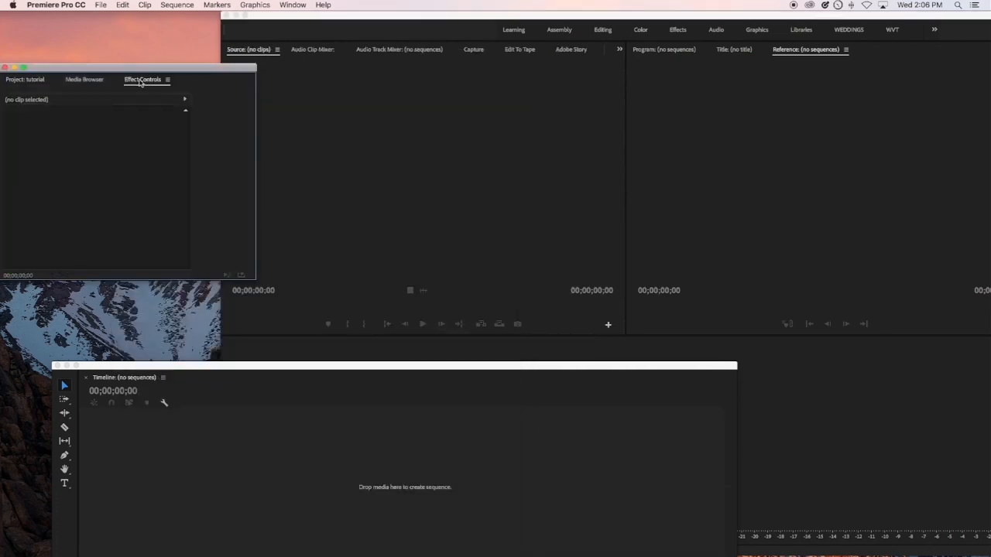
View the Project, Media Browser and Effect Controls panels of the floating group in turn.
click(83, 80)
click(157, 82)
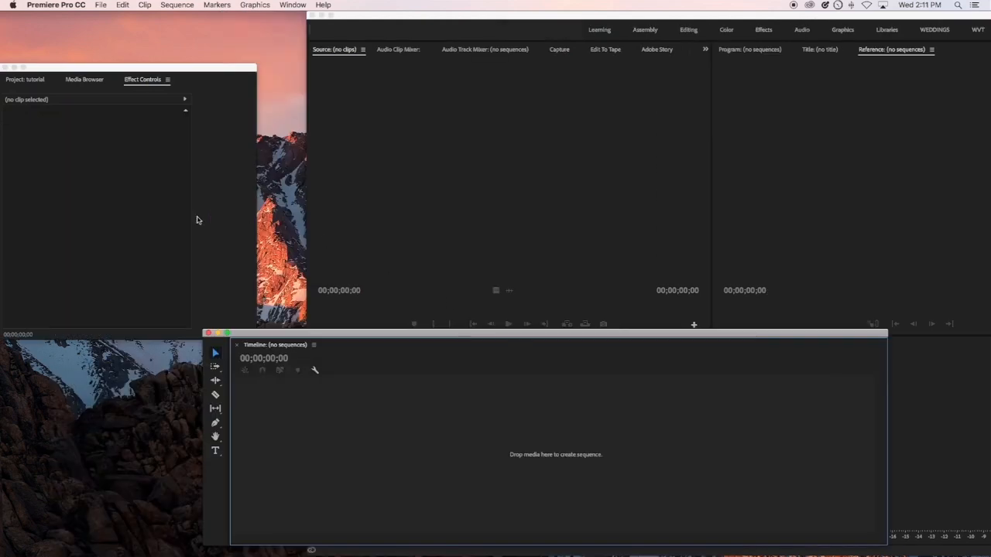
click(23, 80)
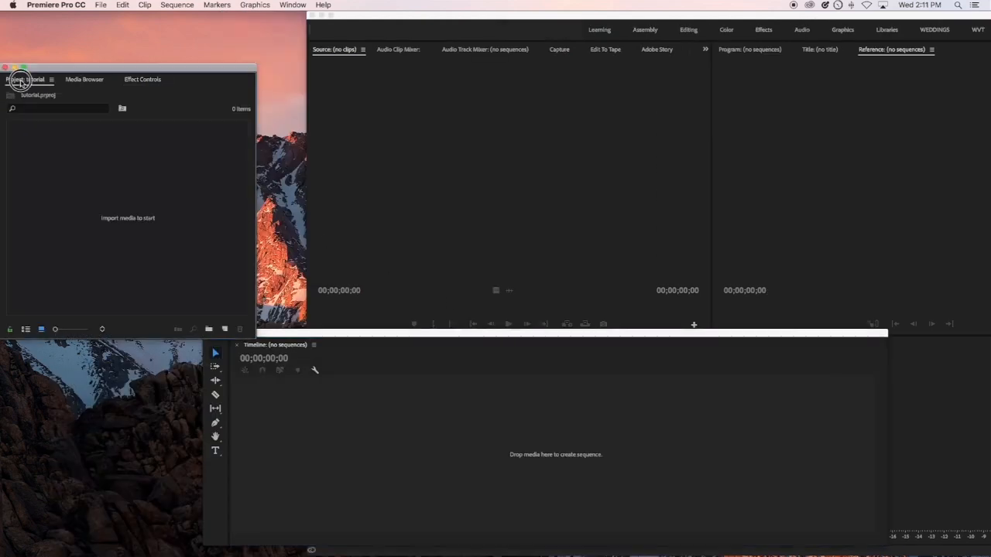
click(81, 82)
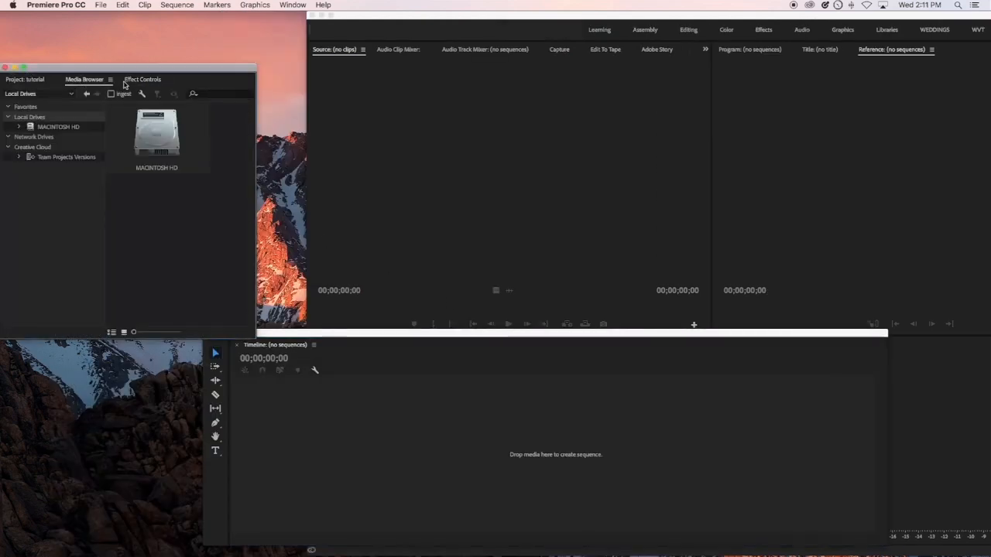
click(154, 80)
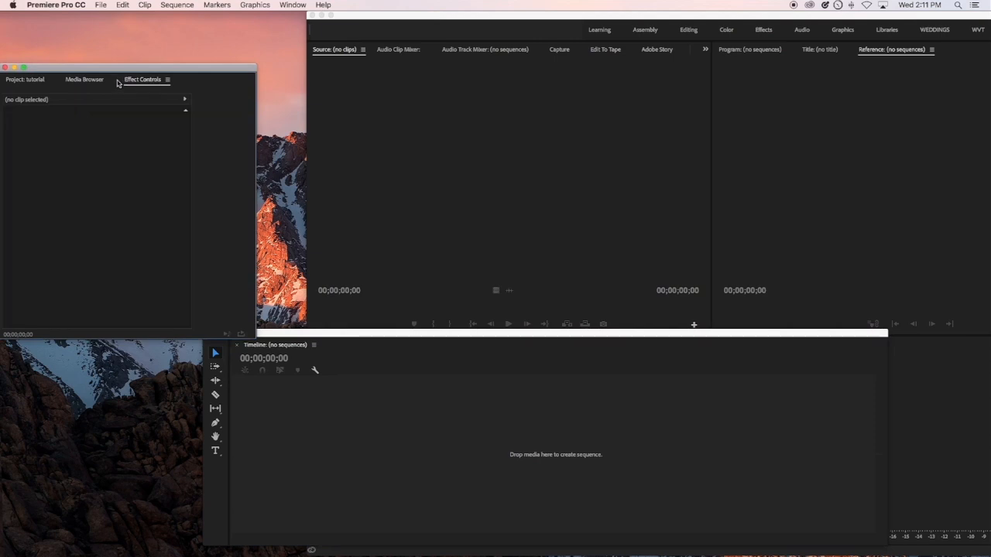
Lower the floating Timeline window slightly and switch to the Assembly workspace.
mouse_move(396, 337)
mouse_down()
mouse_move(510, 265)
mouse_move(405, 347)
mouse_up()
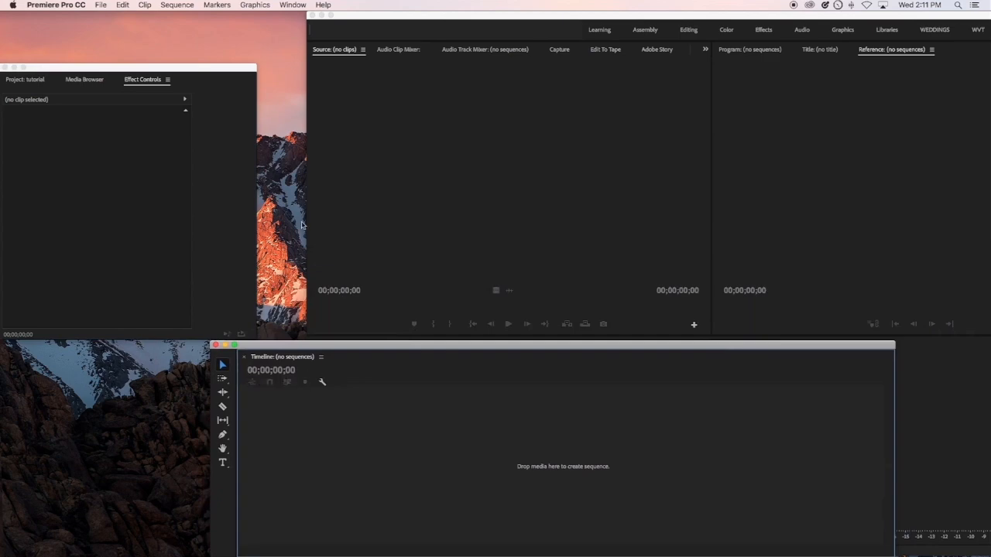
click(253, 66)
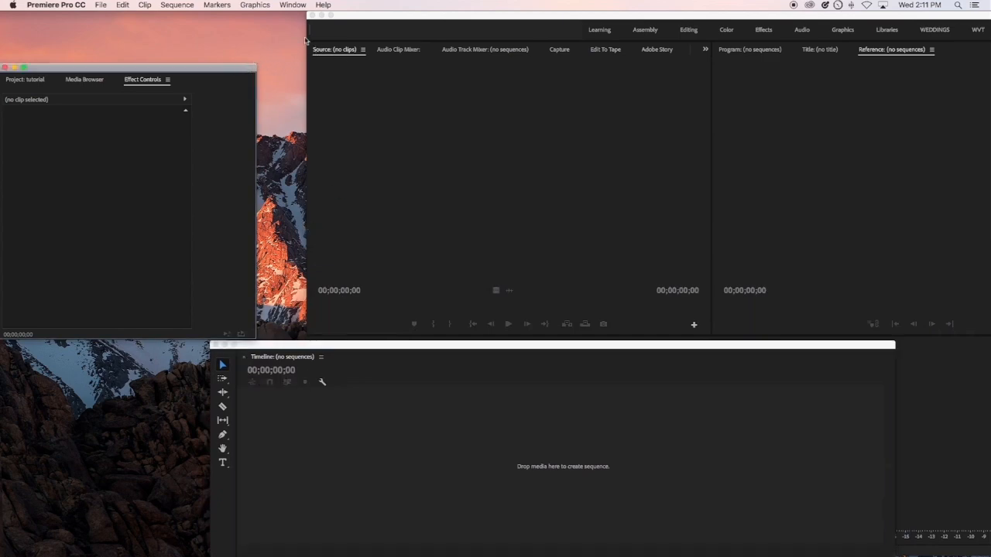
click(294, 6)
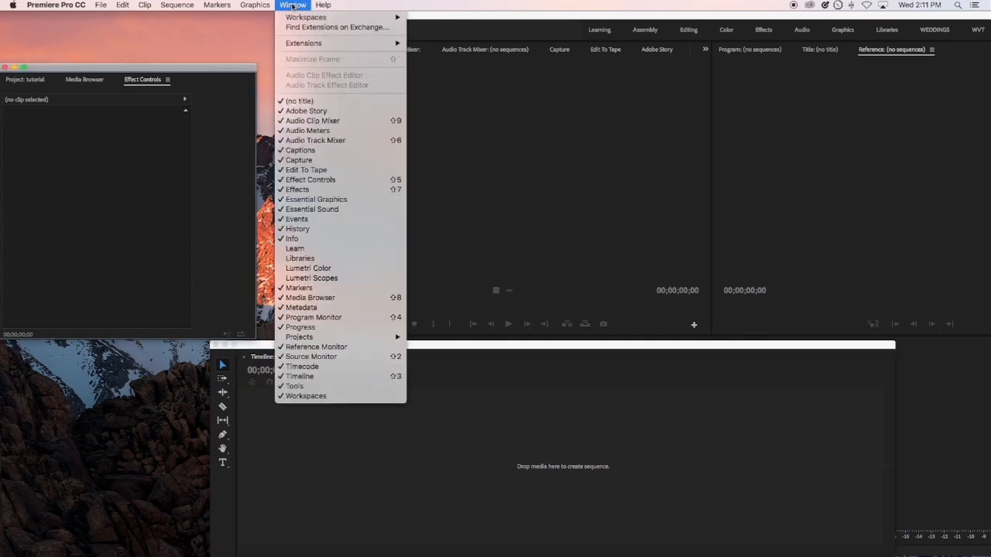
mouse_move(300, 17)
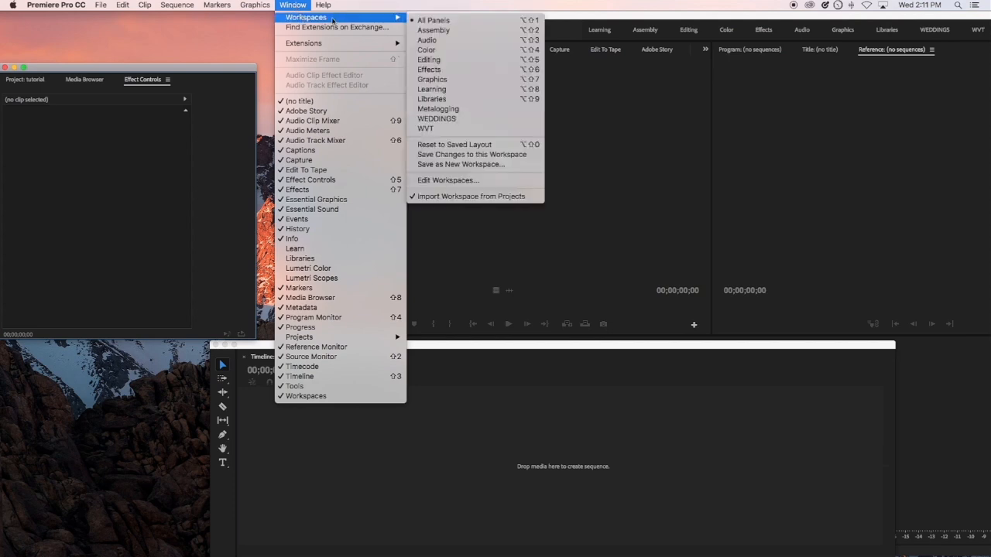
click(440, 30)
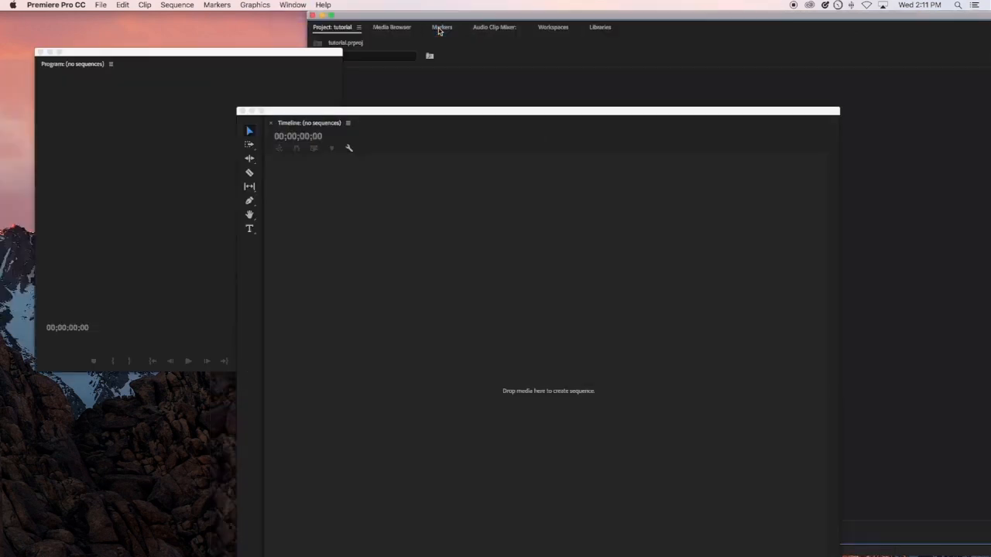
Spread out the floating Timeline and Program Monitor windows to uncover the main window with the Project panel.
click(537, 113)
drag(537, 113, 710, 171)
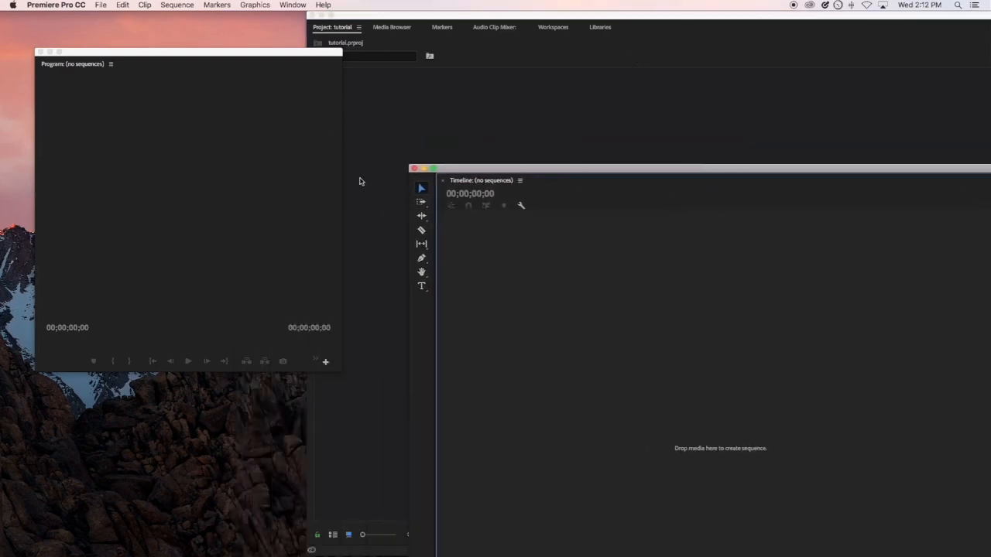
drag(283, 52, 254, 118)
drag(537, 166, 443, 28)
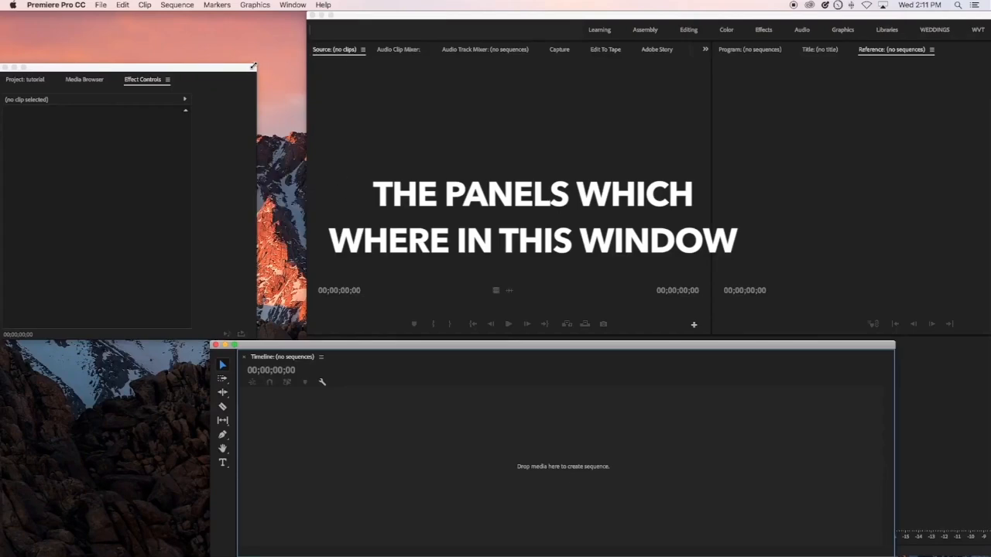
click(247, 69)
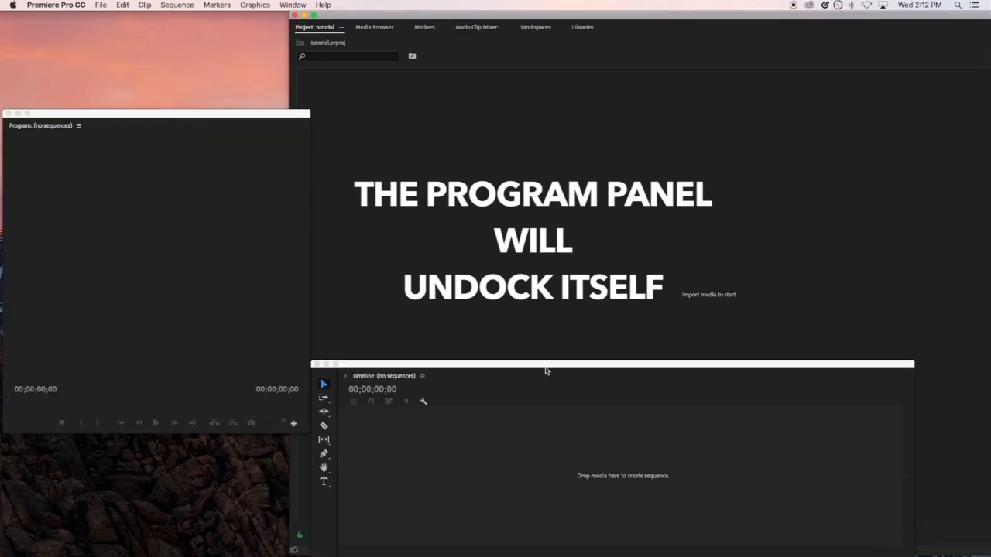
drag(546, 371, 486, 358)
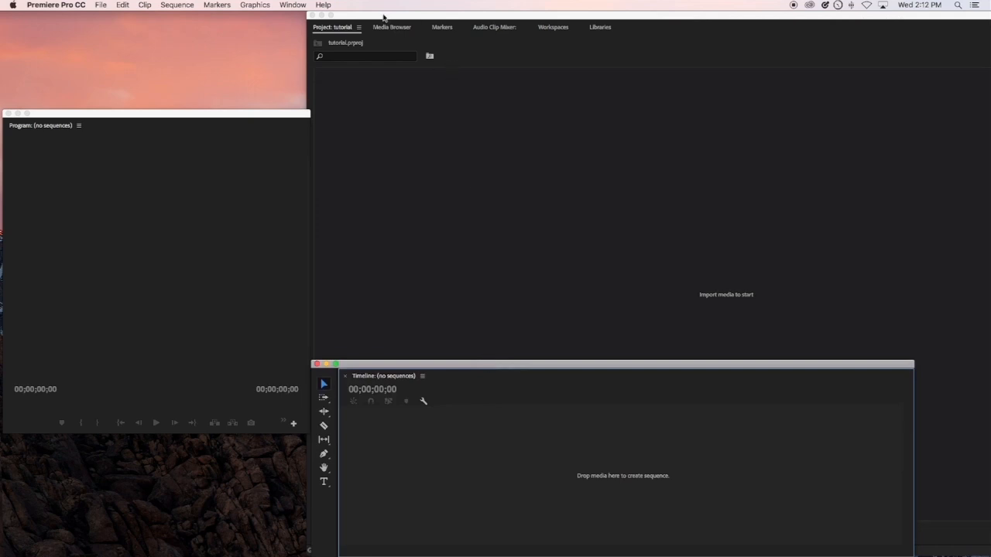
Shift the main Project window sideways behind the floating panels and bring the Timeline window into focus.
drag(383, 17, 423, 13)
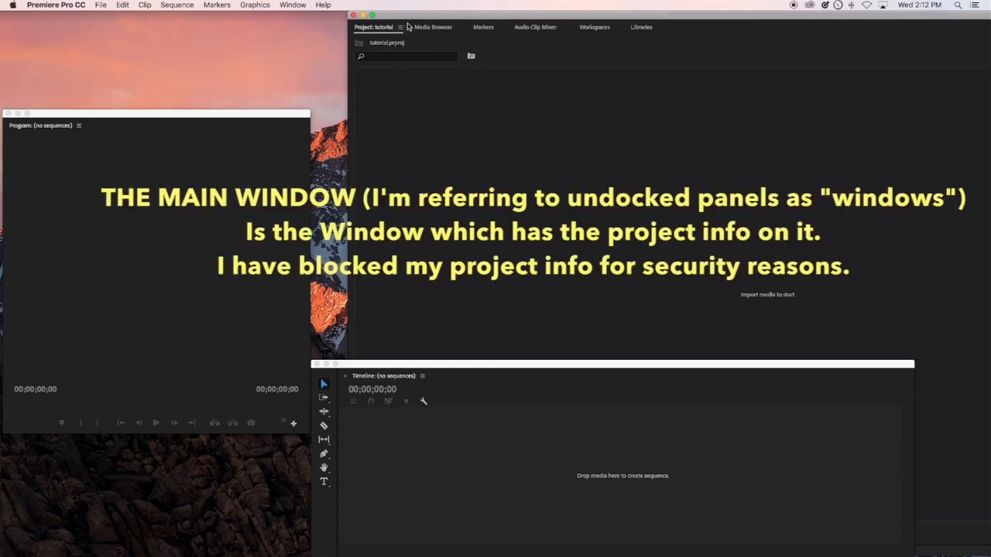
drag(572, 15, 514, 8)
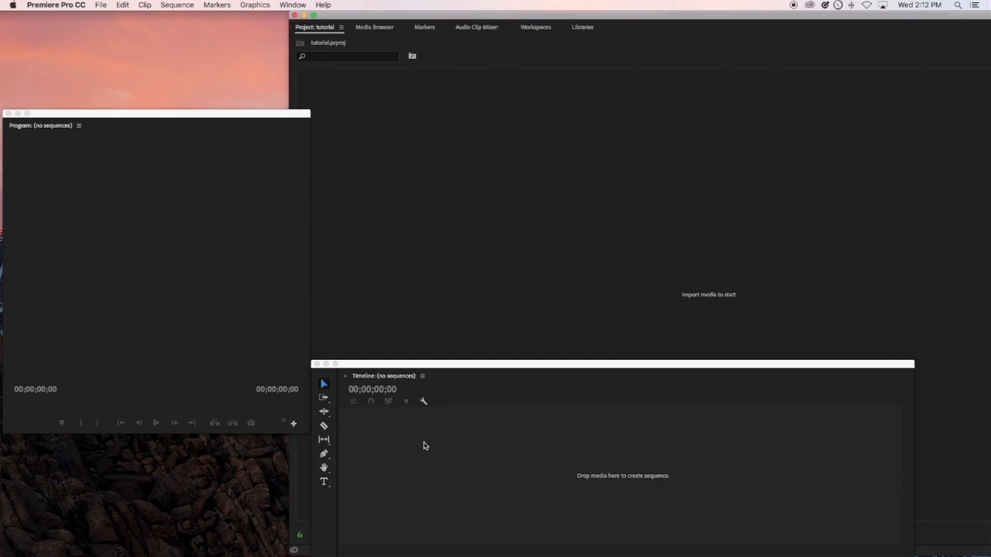
click(361, 368)
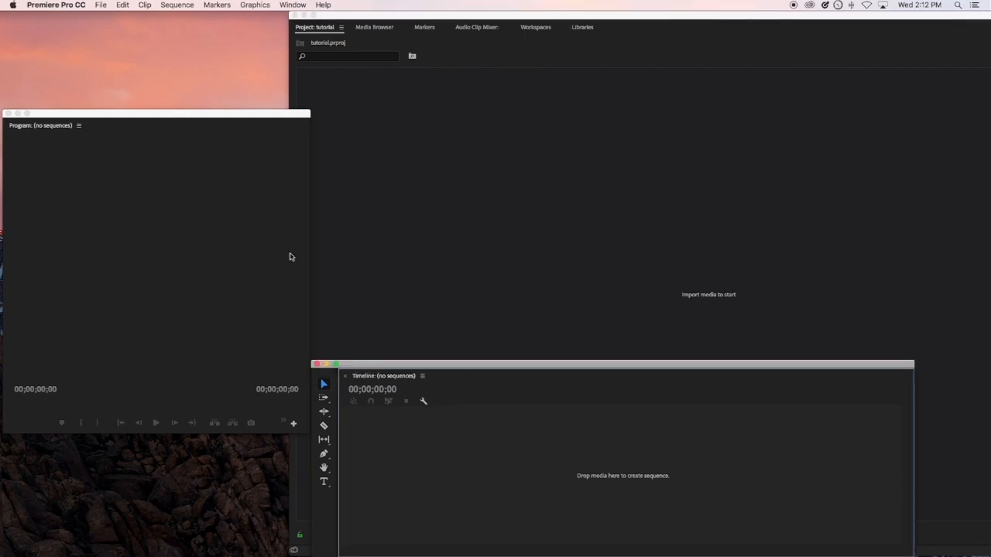
Place the Program Monitor window in the screen's upper-right corner, then widen it and reduce its height slightly.
click(196, 113)
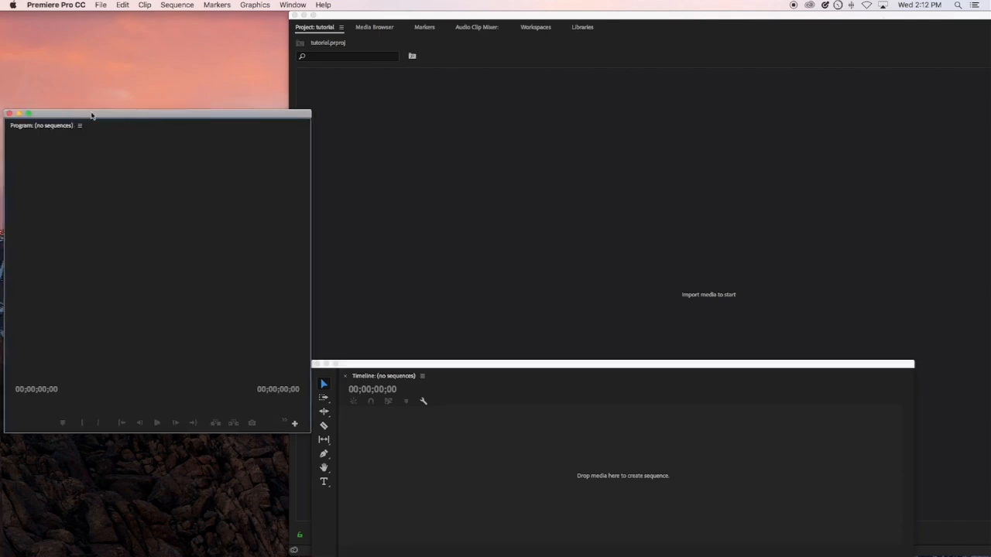
drag(91, 115, 770, 15)
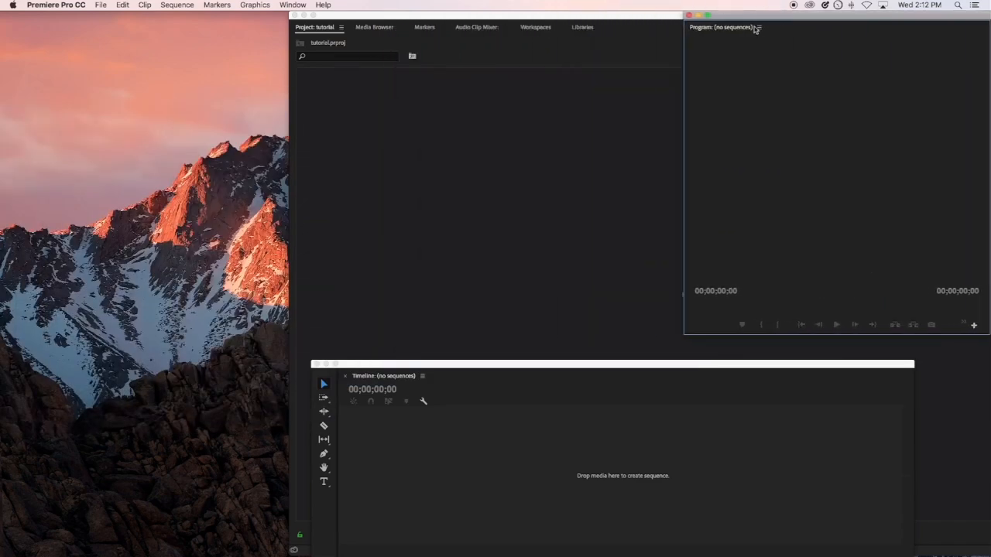
drag(684, 330, 566, 301)
Place the main Project window in the screen's upper-left corner and size it to leave a gap before the Program Monitor.
drag(531, 19, 233, 3)
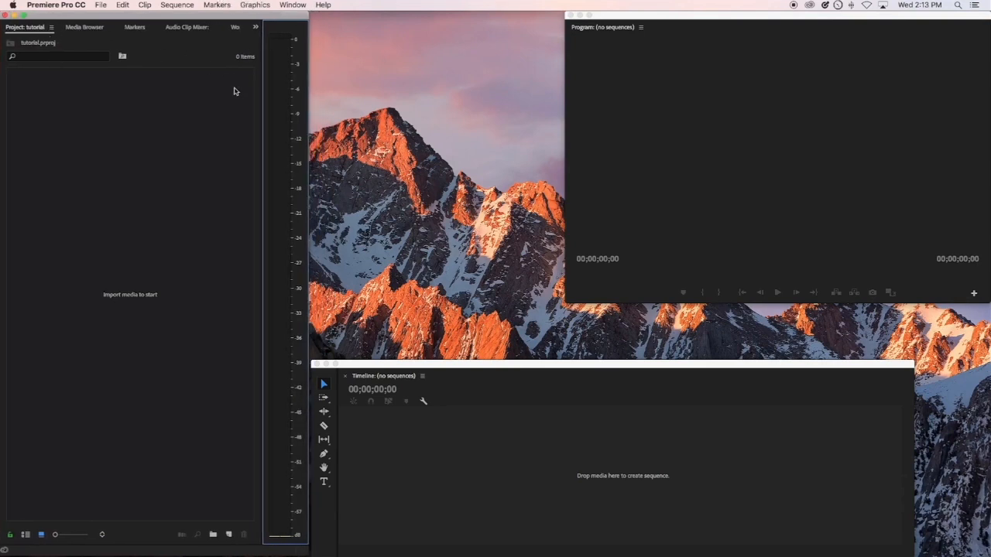
mouse_move(238, 4)
mouse_down()
mouse_move(250, 2)
mouse_move(230, 3)
mouse_up()
drag(311, 116, 440, 115)
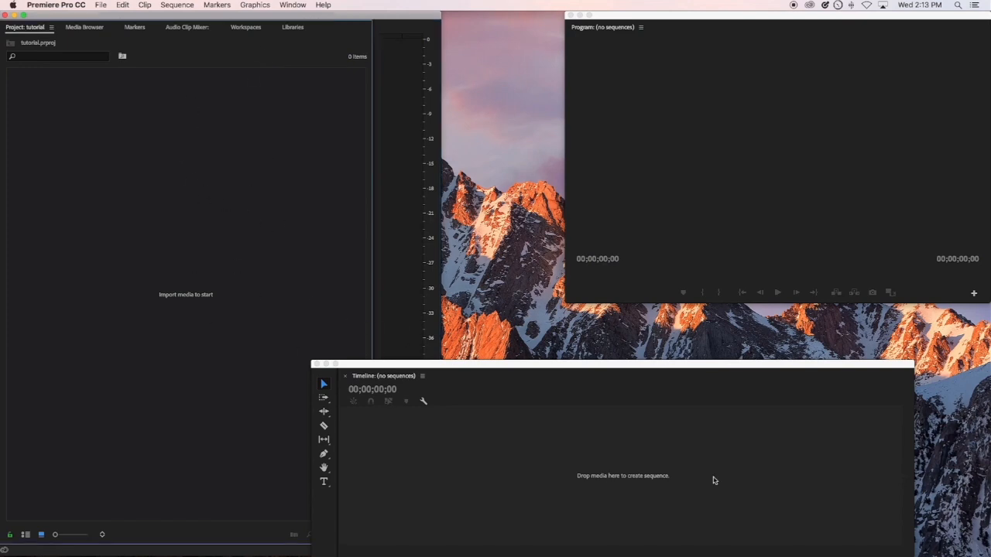
Place the Timeline window directly beneath the Program Monitor, extend it to the screen's lower edge and widen it over the Project window.
drag(700, 369, 786, 301)
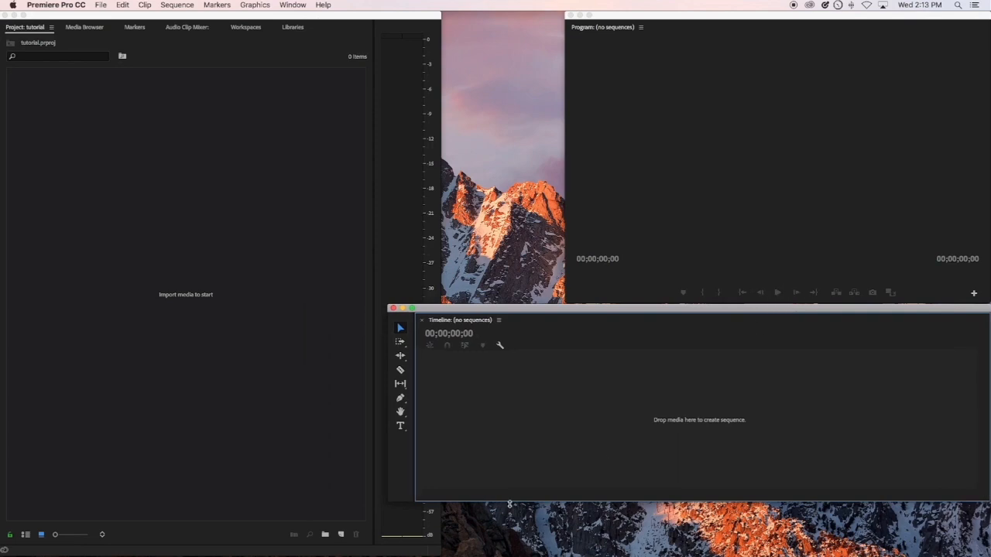
drag(509, 504, 513, 550)
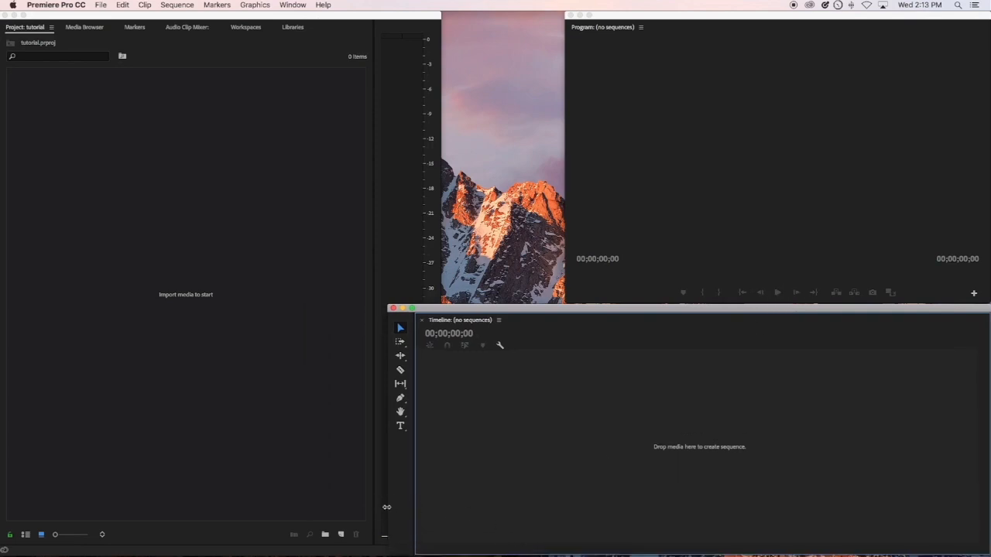
drag(386, 507, 300, 520)
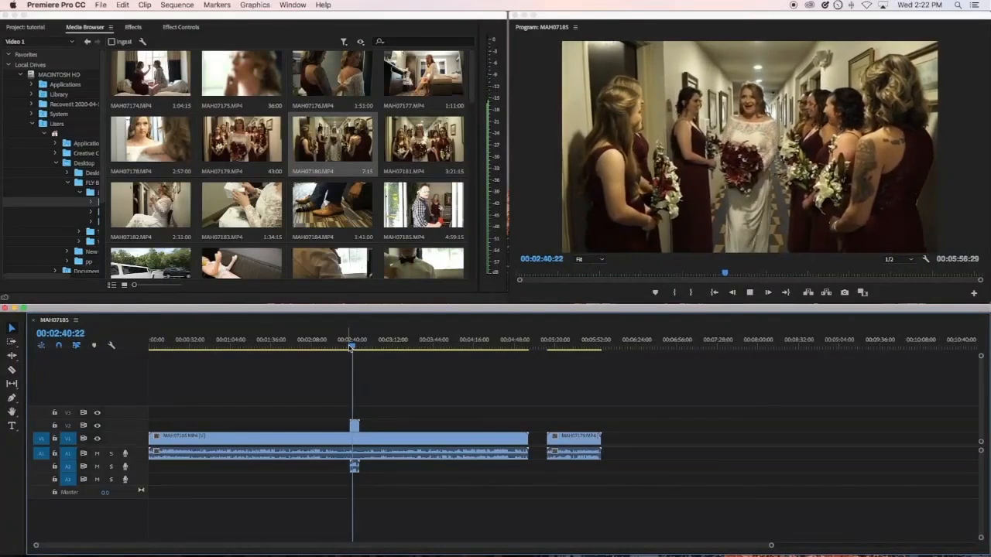
Stop the sequence playback at 00:02:41:04 and clear any clip selection in the Timeline.
key(space)
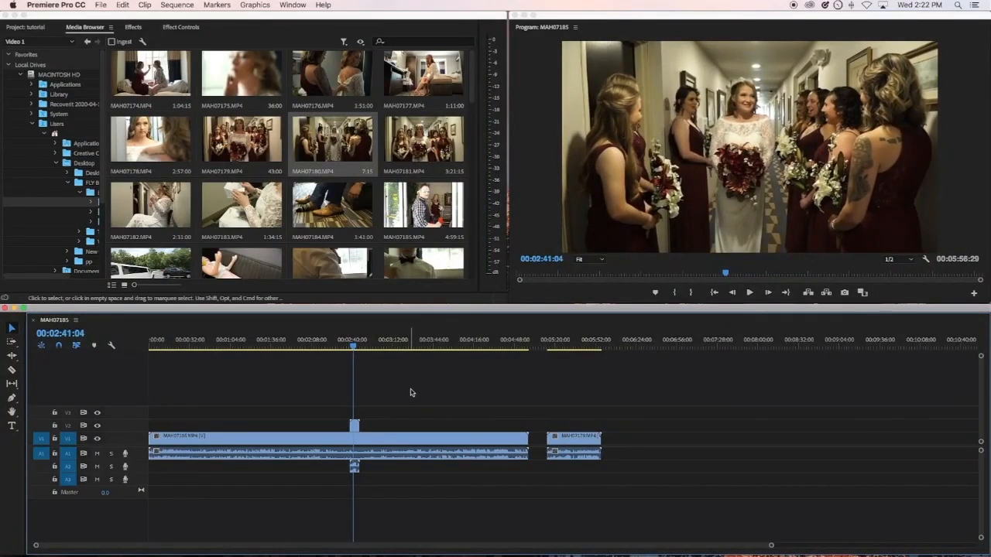
click(300, 372)
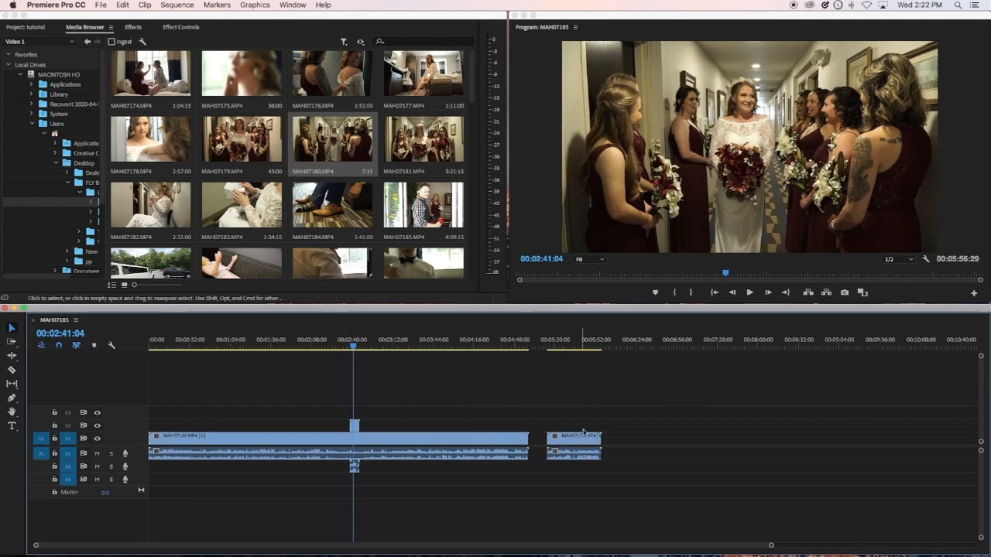
Delete the short clip stacked above MAH07185 and the separate clip after the gap from the Timeline.
click(354, 425)
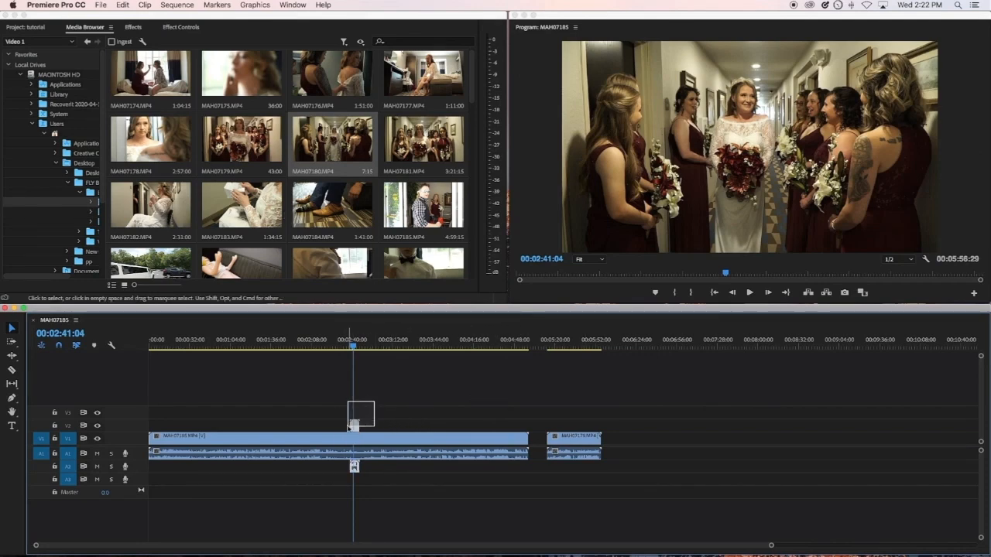
key(Delete)
click(598, 436)
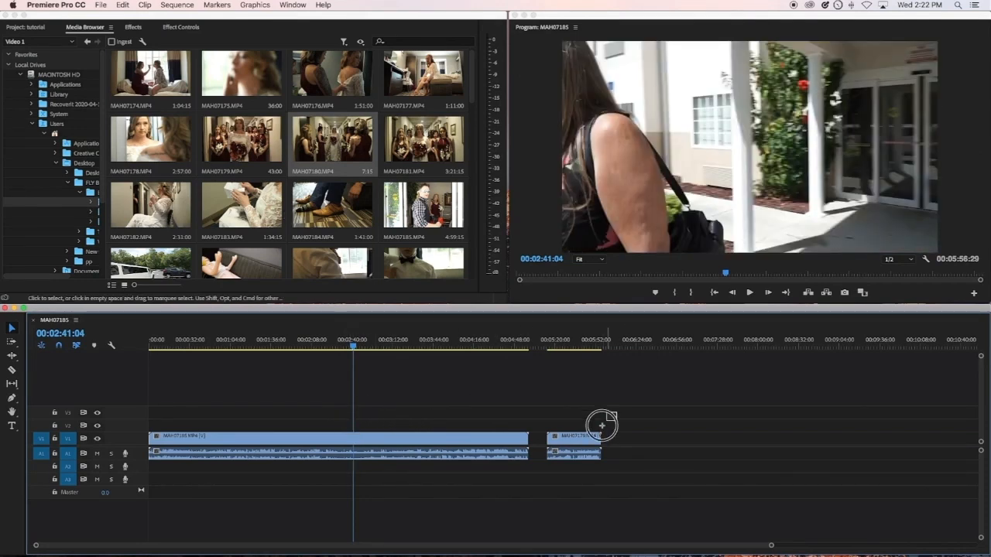
key(Delete)
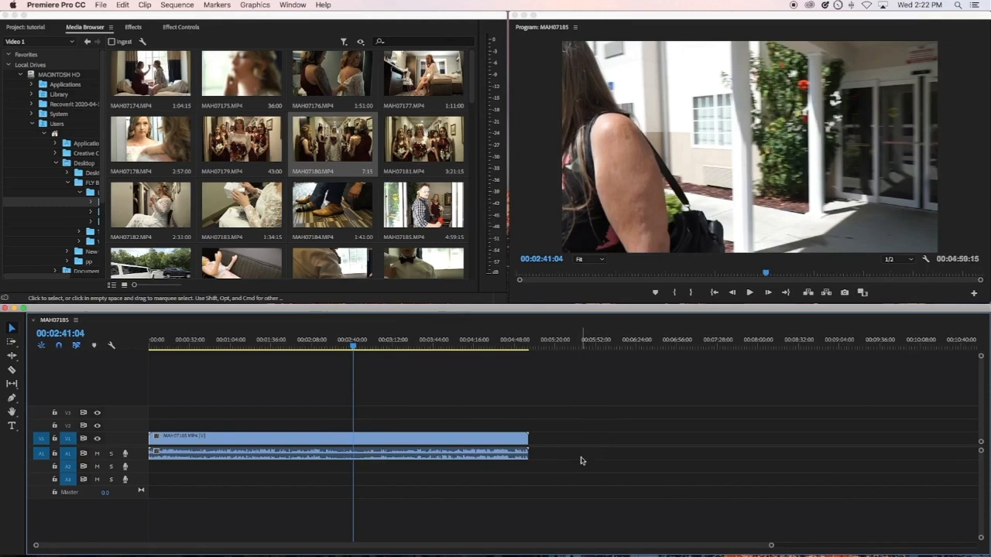
Place the playhead at 00:01:42:06 and open the media export settings for the sequence.
click(180, 341)
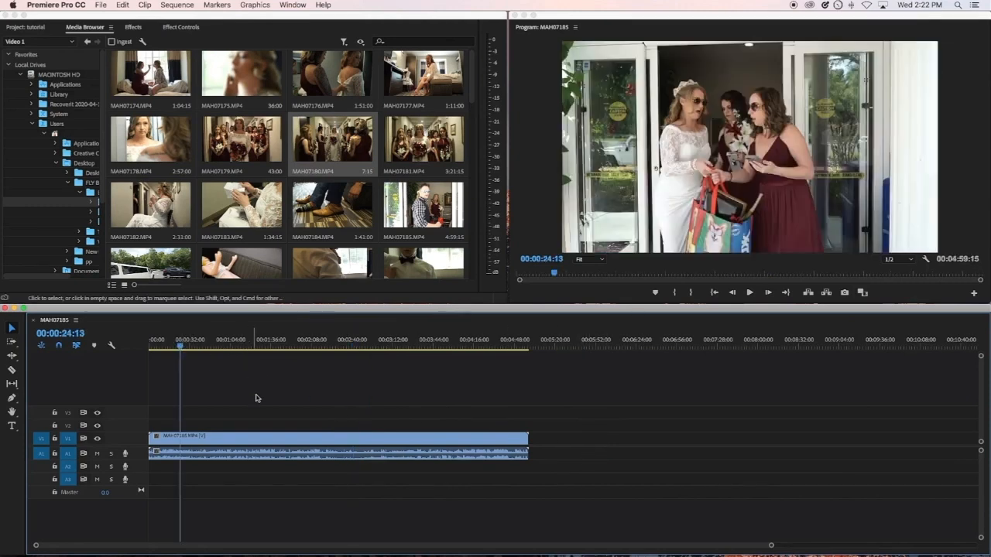
click(279, 342)
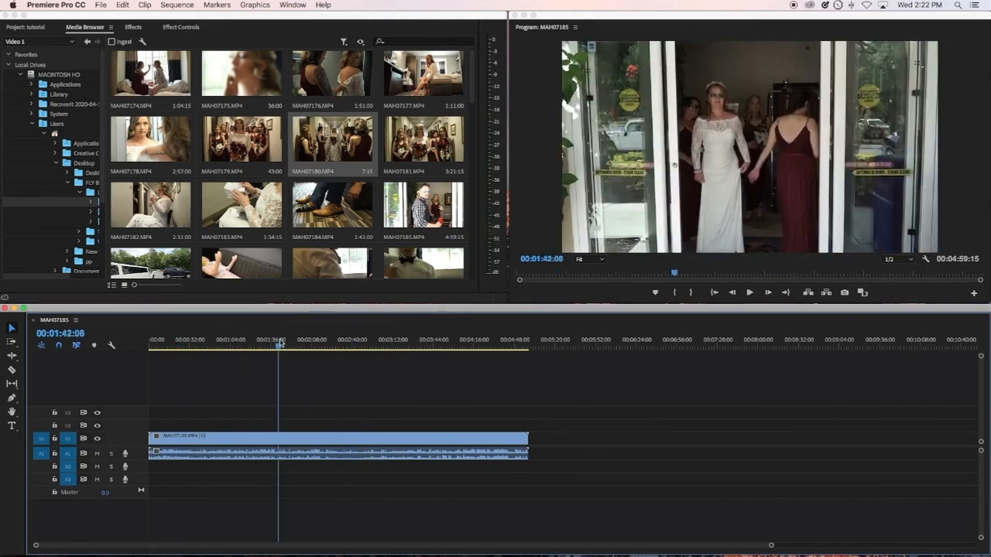
click(102, 6)
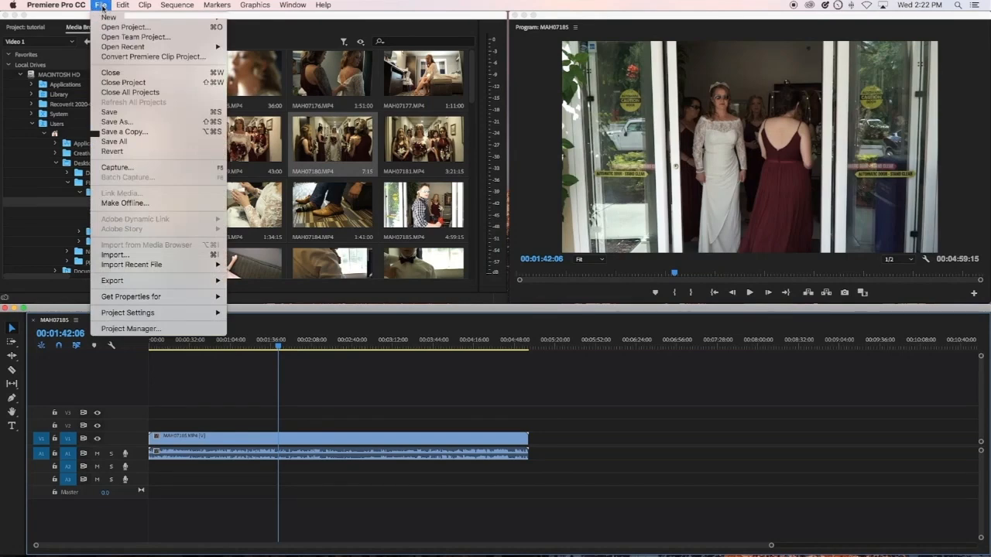
mouse_move(143, 282)
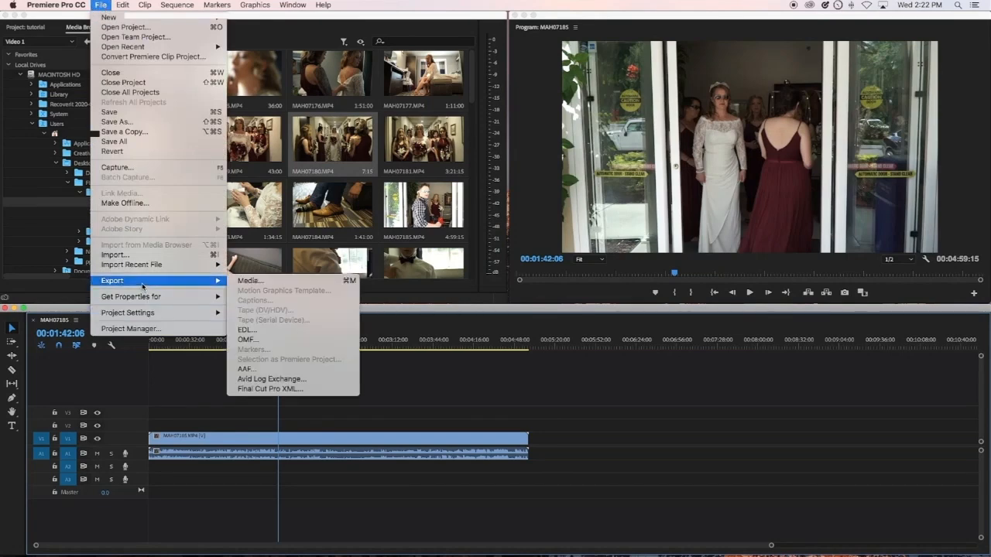
click(248, 284)
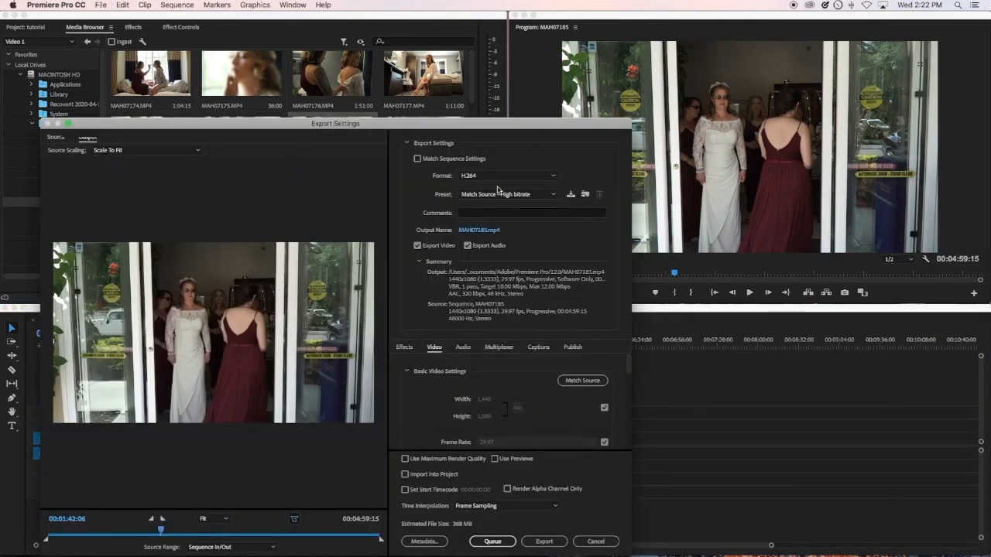
Leave Match Sequence Settings off and set the export format to H.264 with the Match Source - High bitrate preset.
click(417, 159)
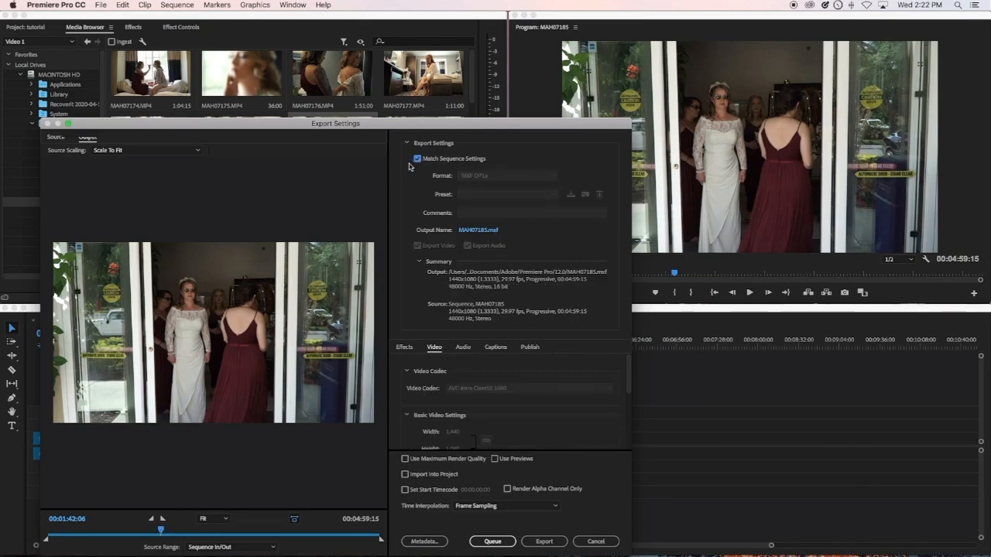
click(417, 159)
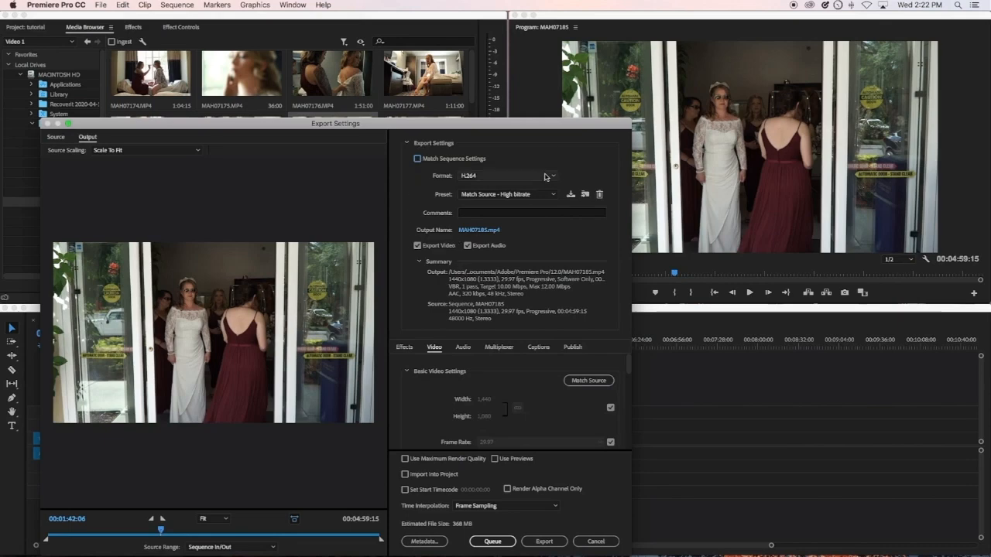
click(546, 178)
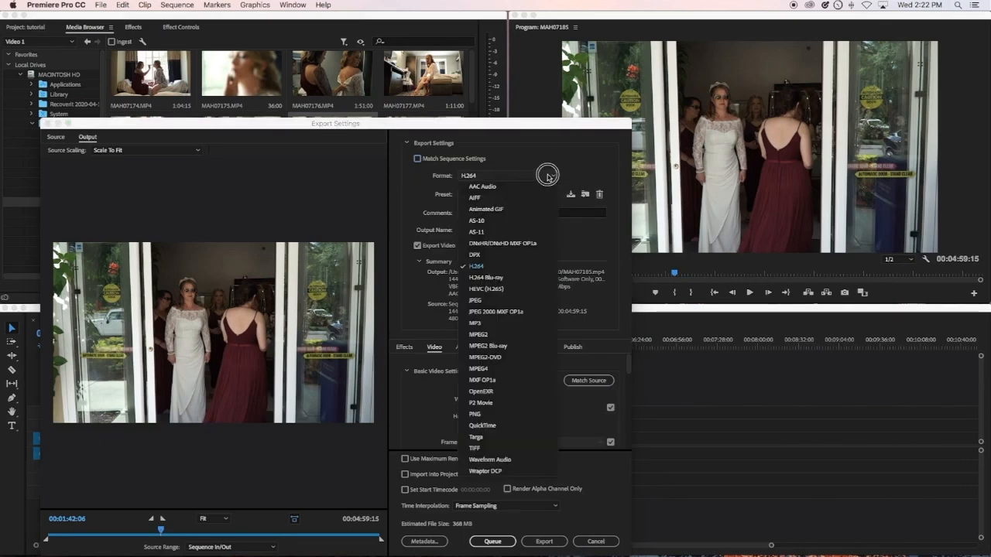
click(496, 269)
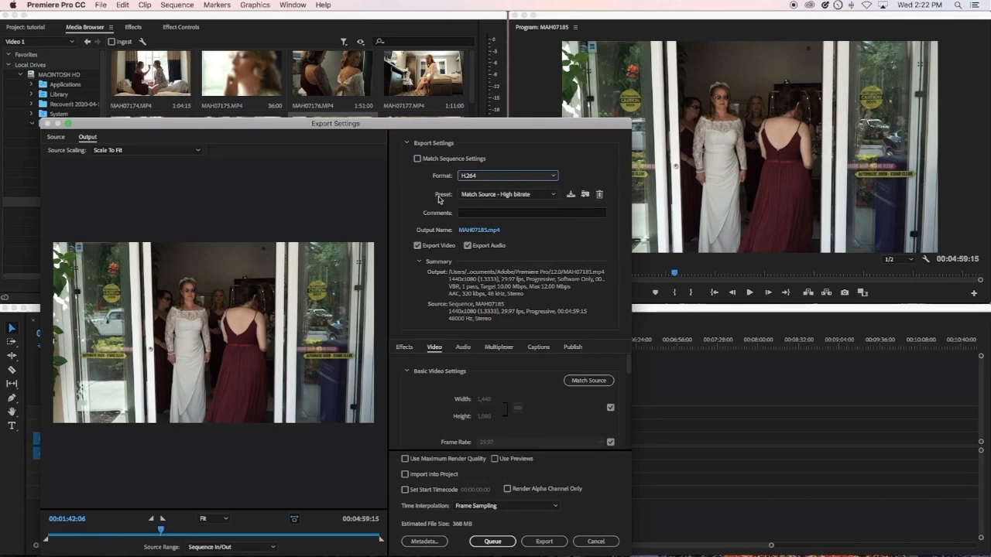
click(546, 194)
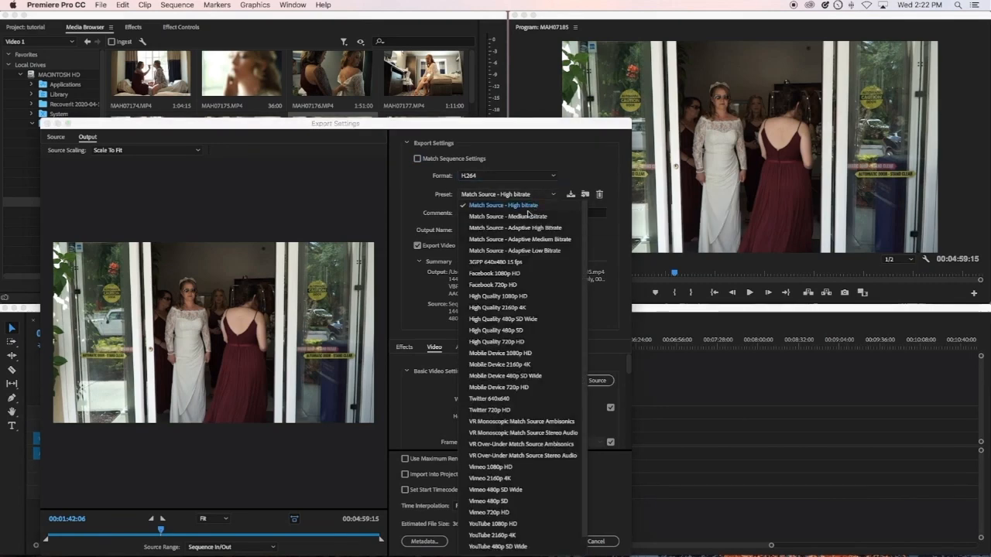
click(486, 206)
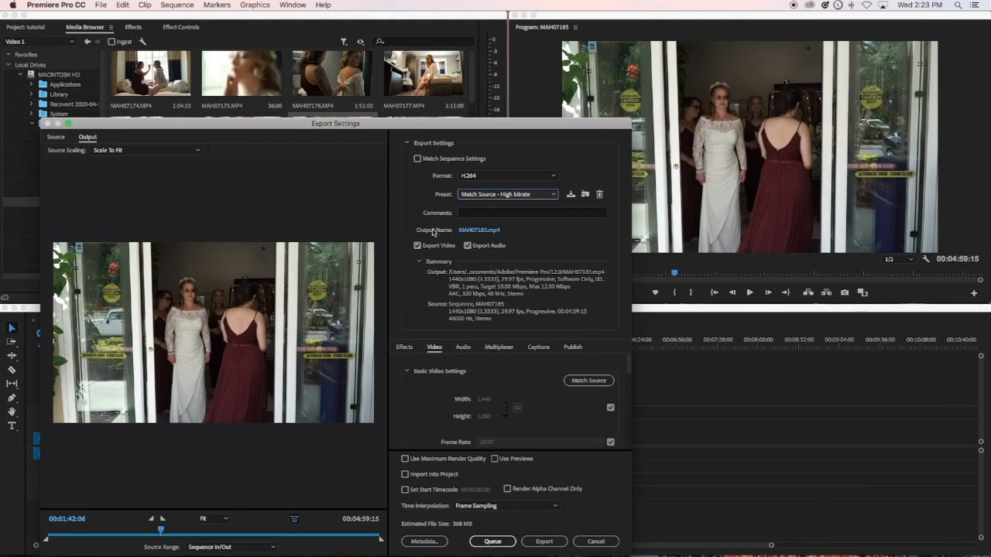
Set the export output to a Video Files (*.mp4) file named badass, saved on the Desktop.
click(487, 233)
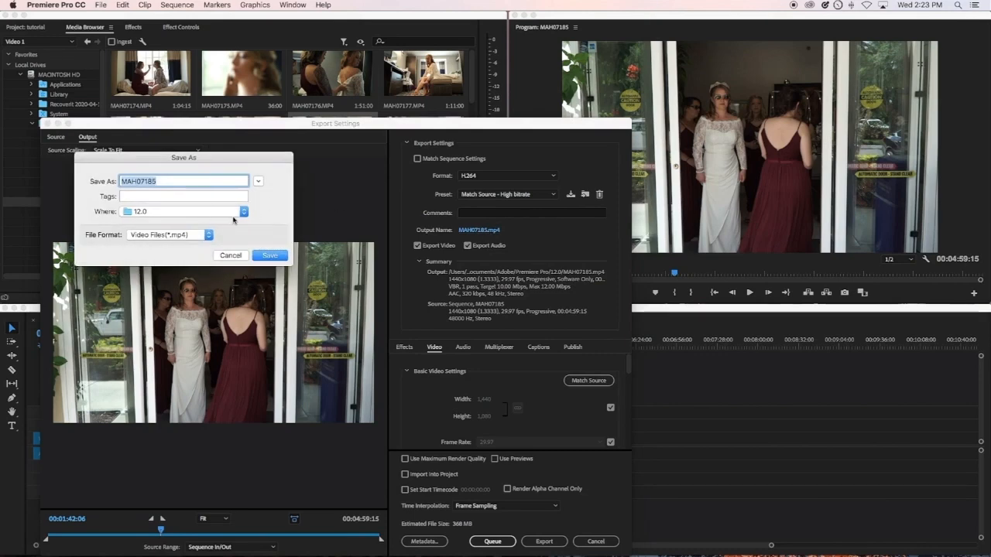
click(243, 211)
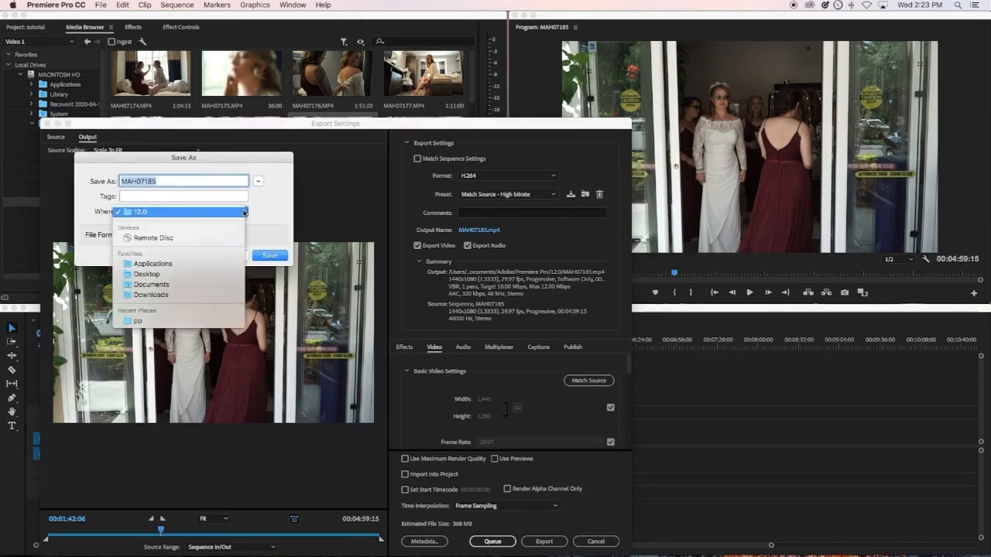
click(193, 274)
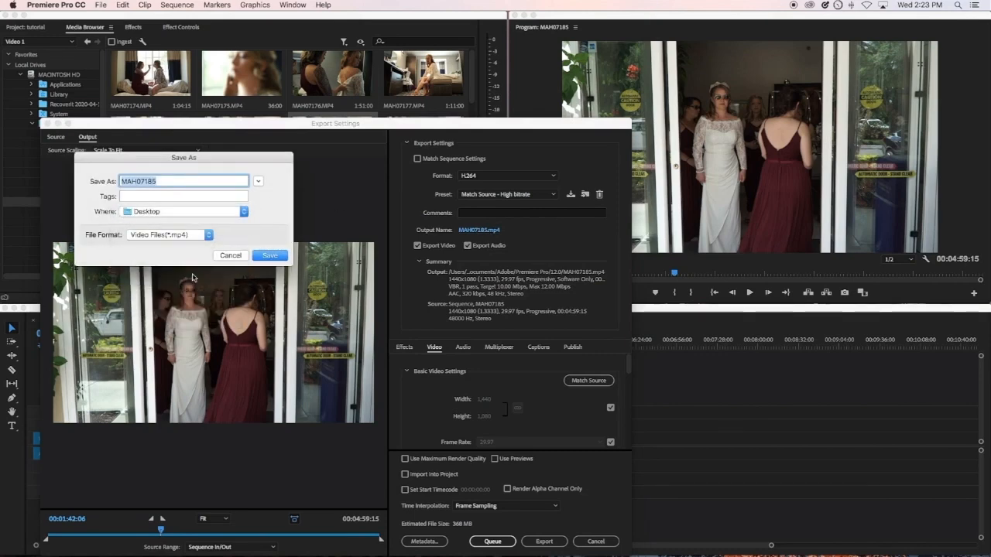
click(209, 234)
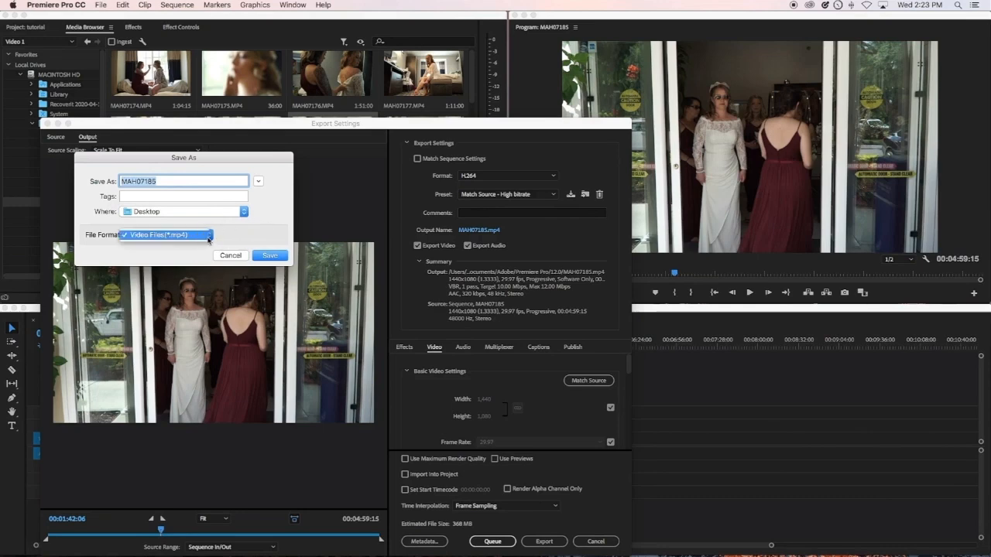
click(243, 230)
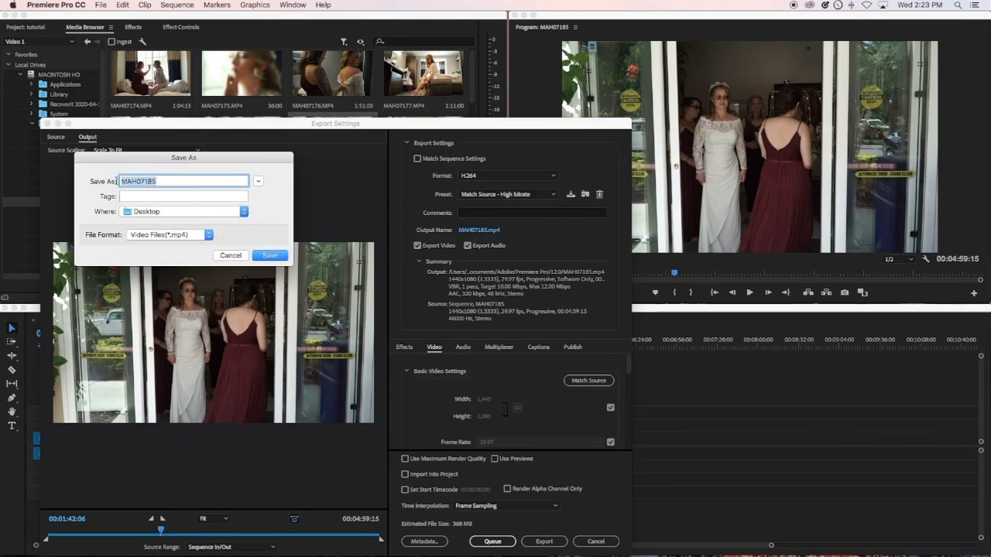
text(bas)
key(BackSpace)
text(dass)
click(270, 255)
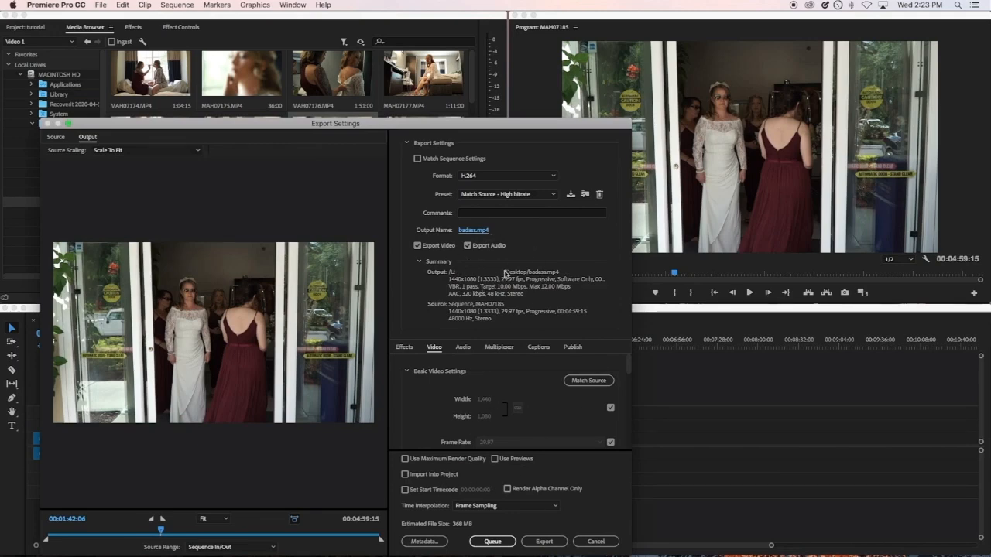
Start exporting the sequence, cancel the encoding and close the export settings.
click(552, 544)
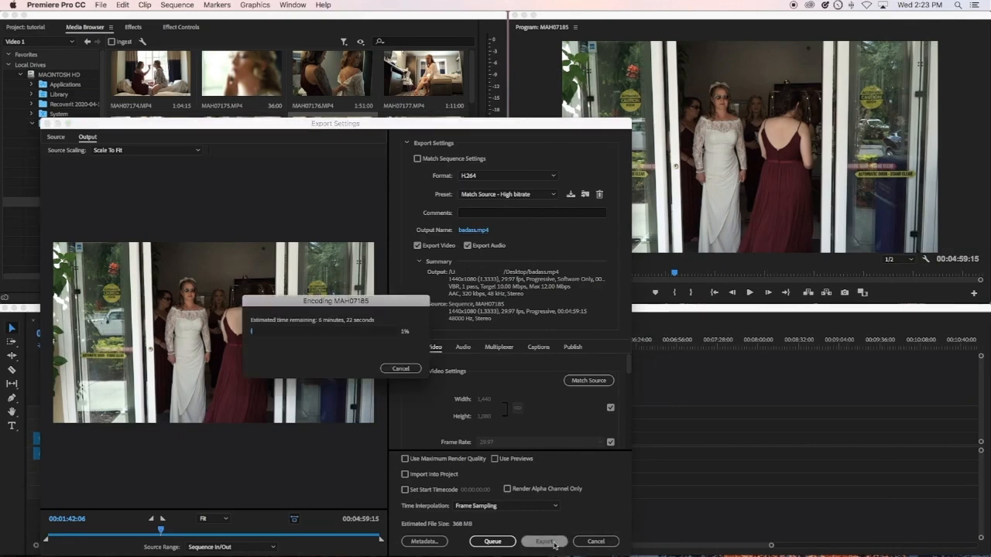
click(400, 370)
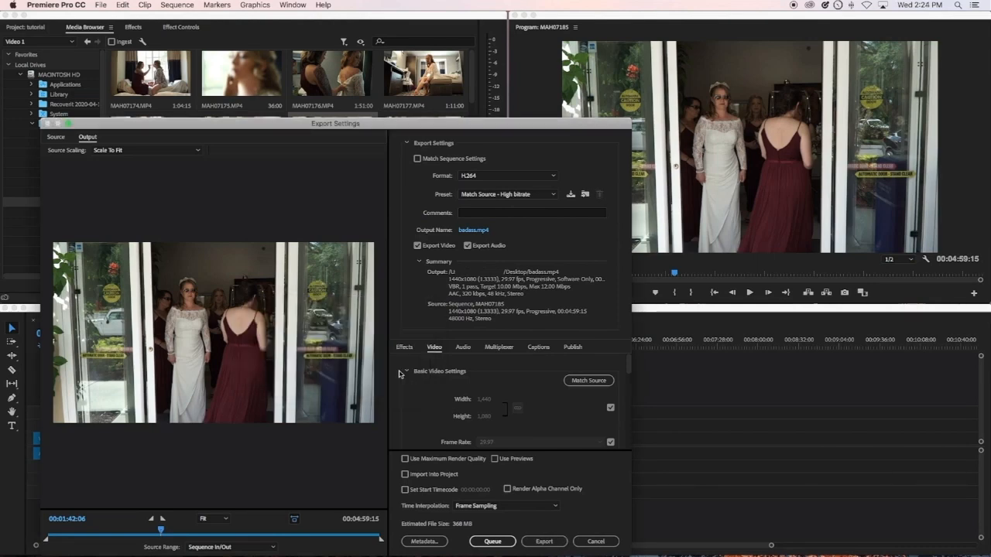
click(598, 541)
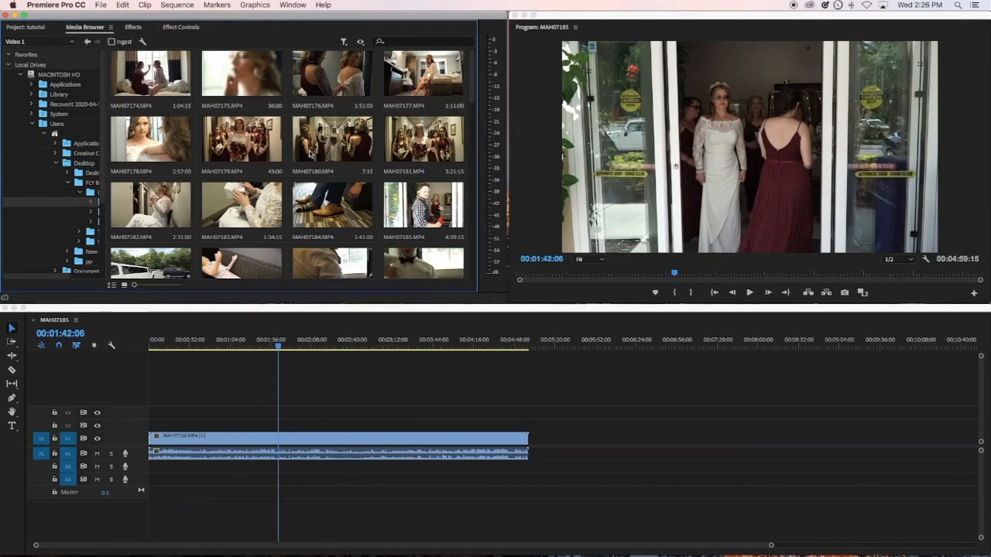
Preview the Timeline footage by playing short passages from 00:02:58:11 and from near 00:03:19.
click(198, 150)
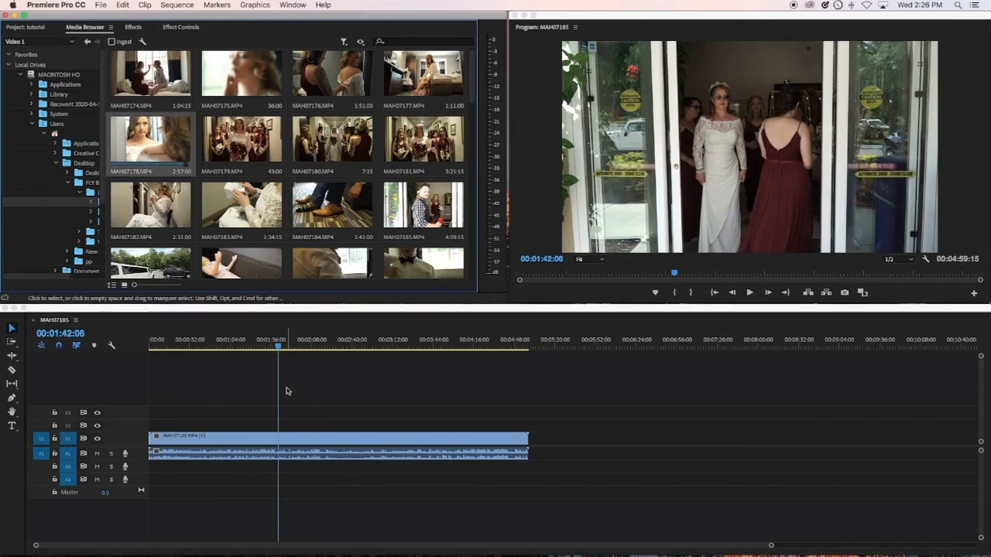
click(329, 340)
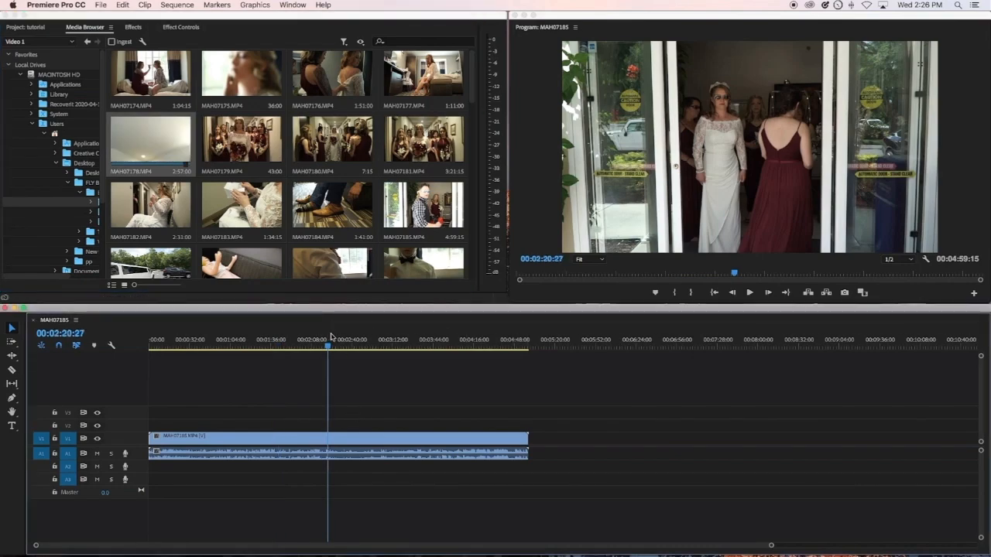
click(376, 346)
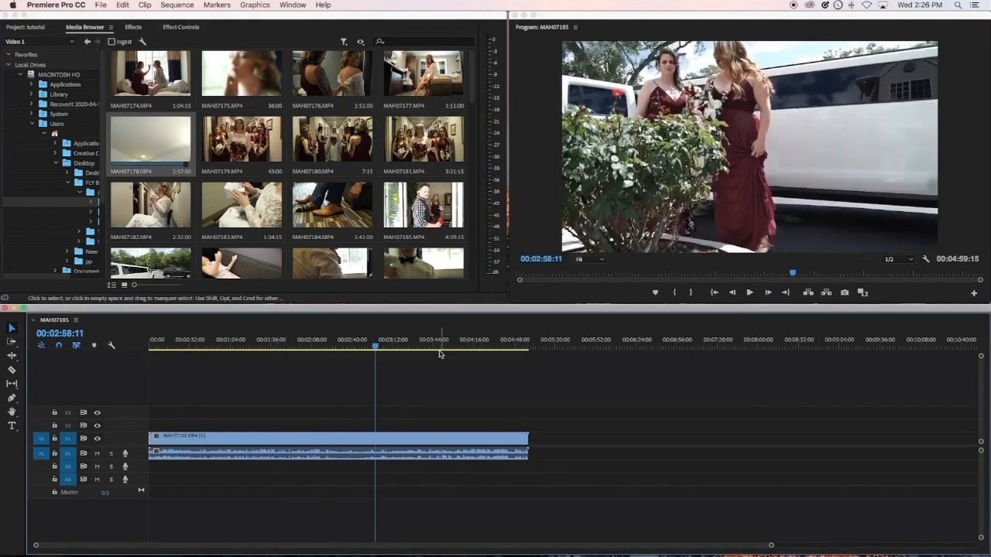
key(space)
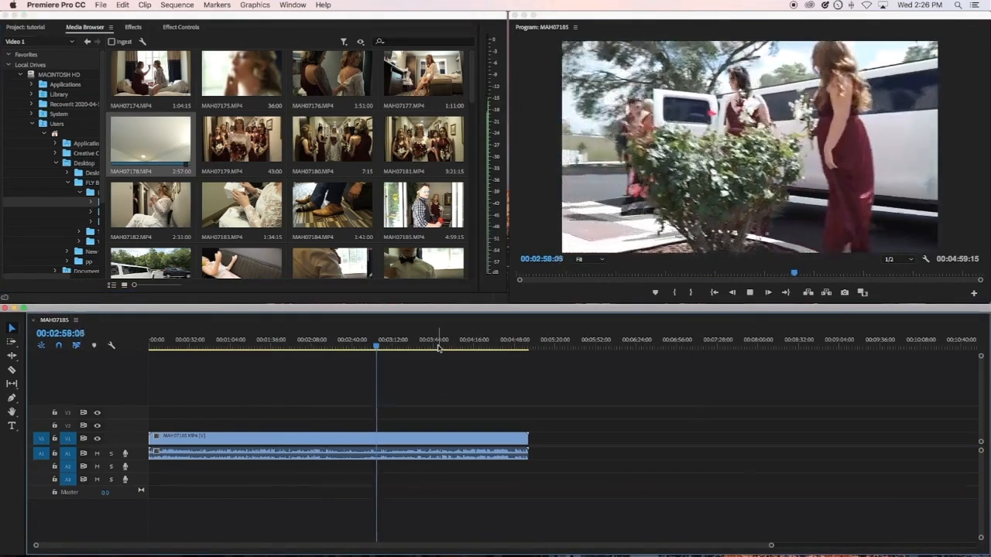
key(space)
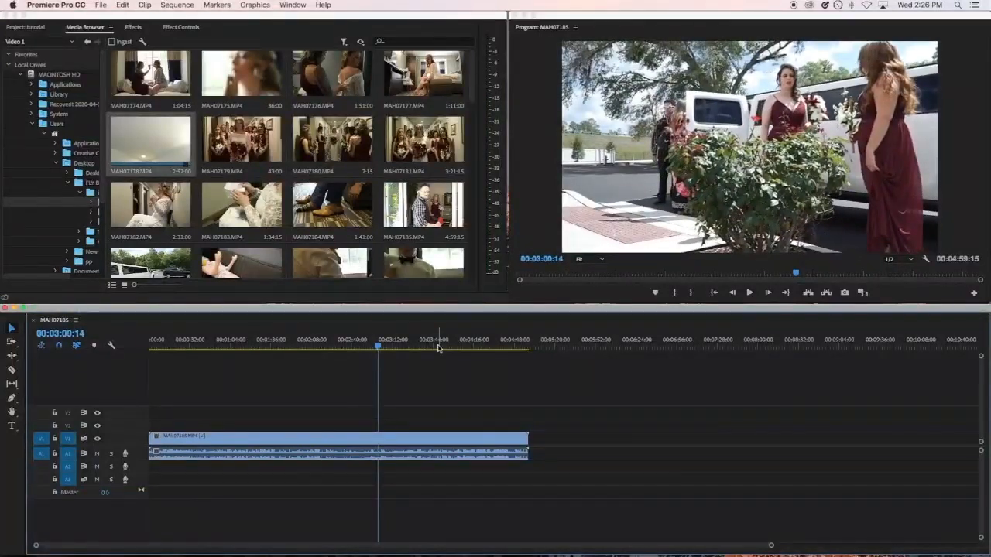
click(399, 345)
key(space)
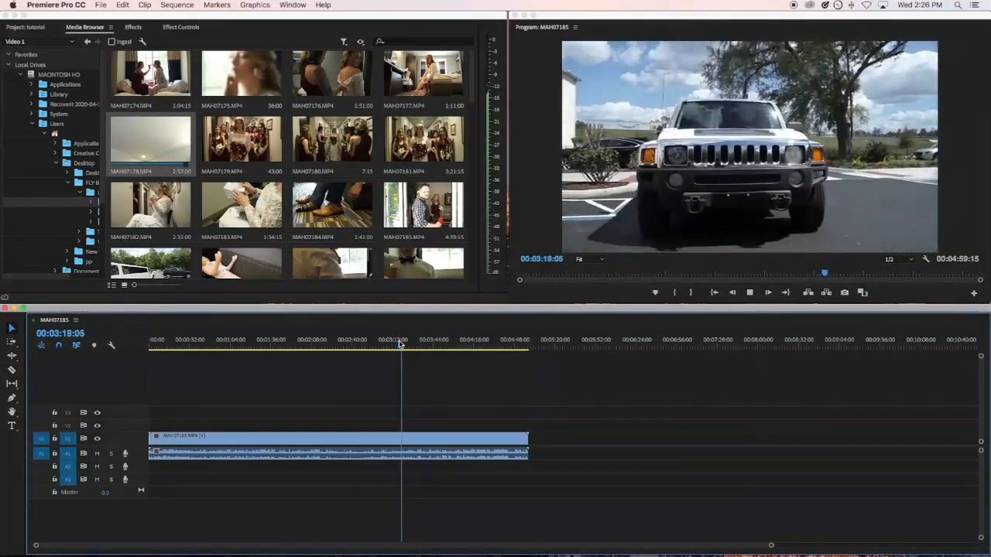
key(space)
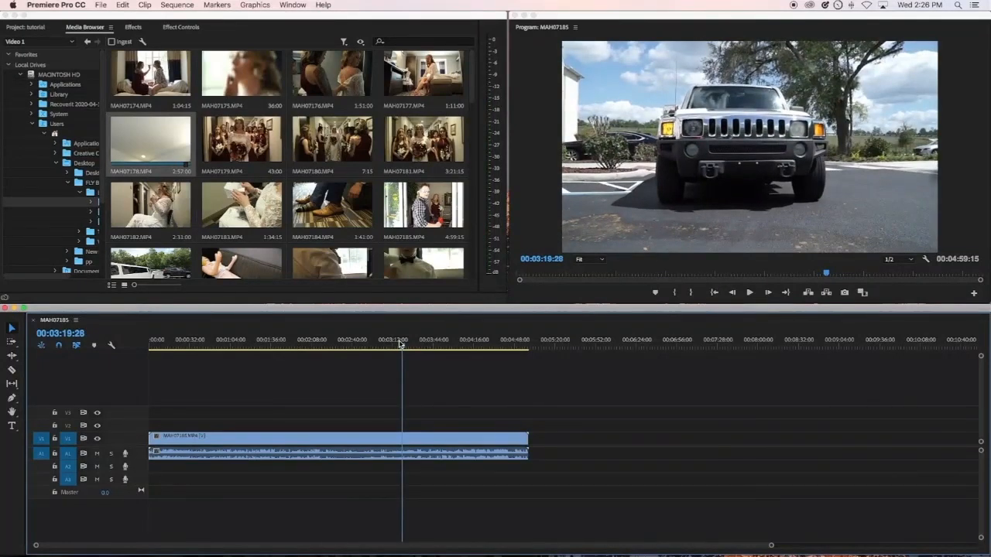